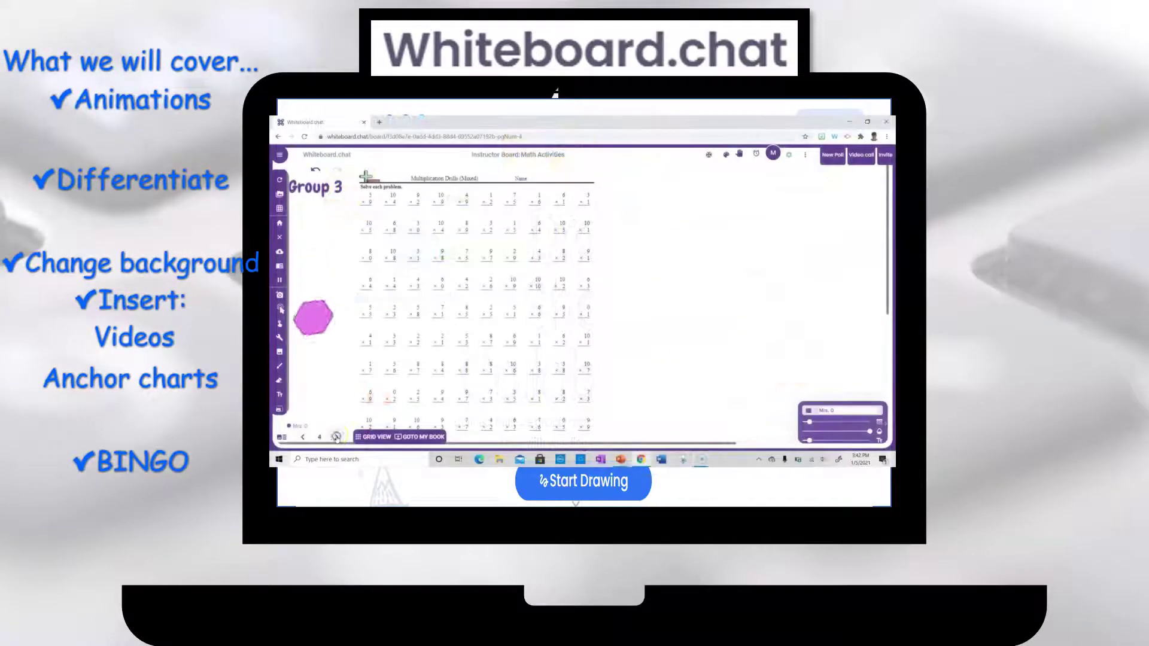
# Look through the Math Activities board's pages, from the Group 3 drills to Problem of the Day and Making Arrays.
pyautogui.click(336, 437)
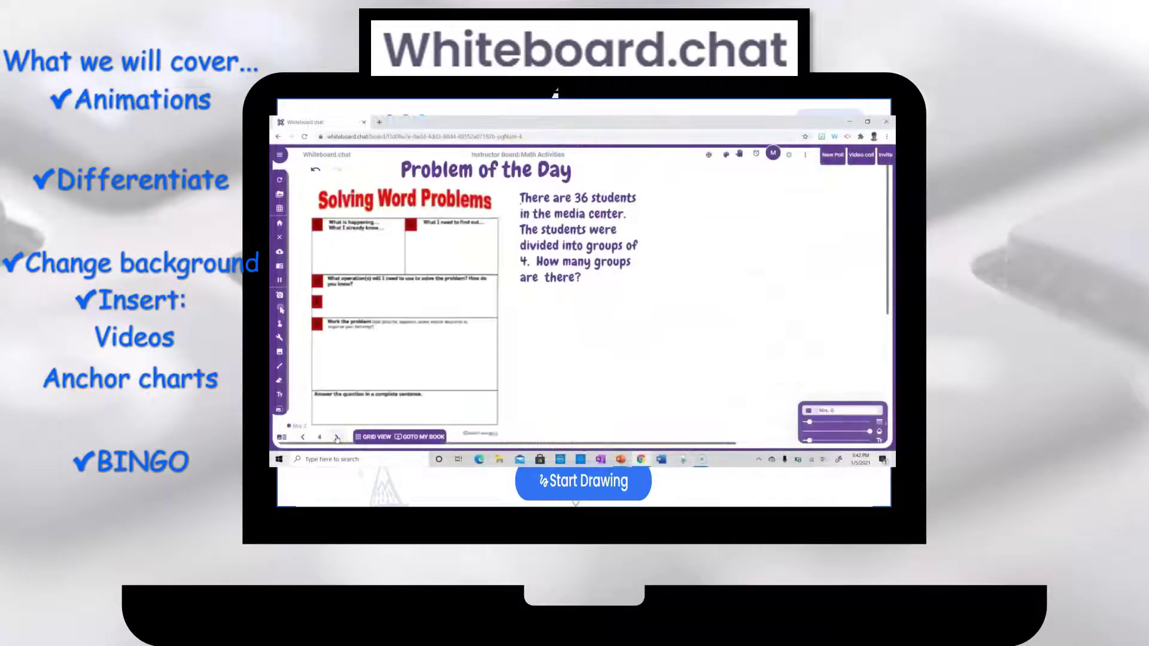
pyautogui.click(336, 436)
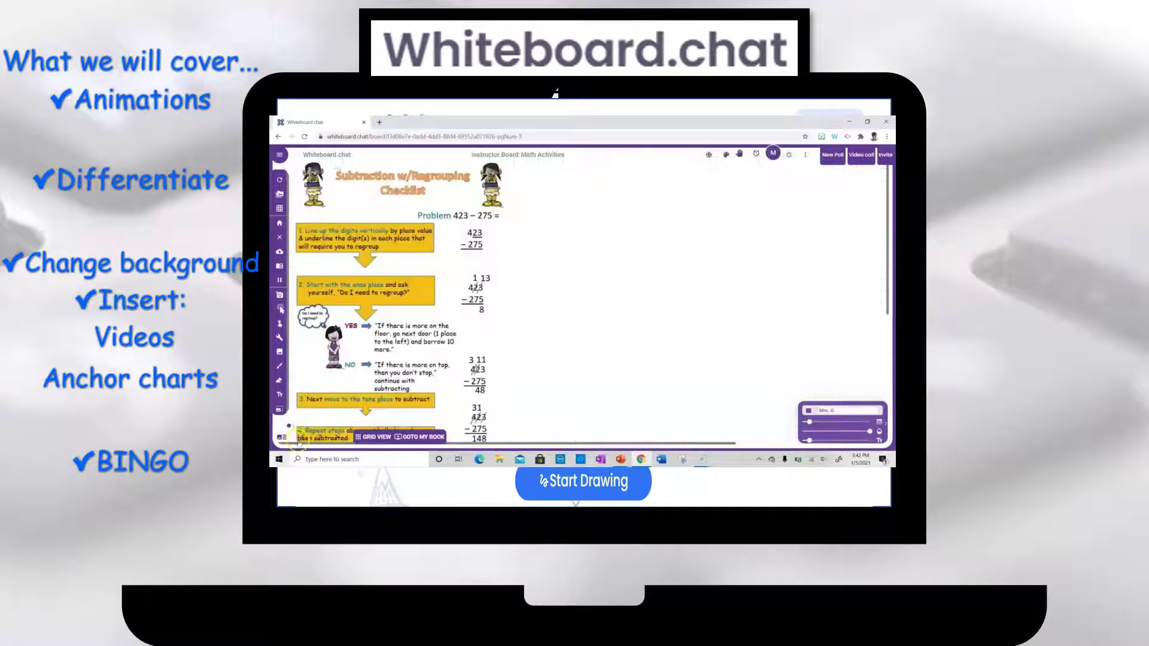
pyautogui.click(302, 437)
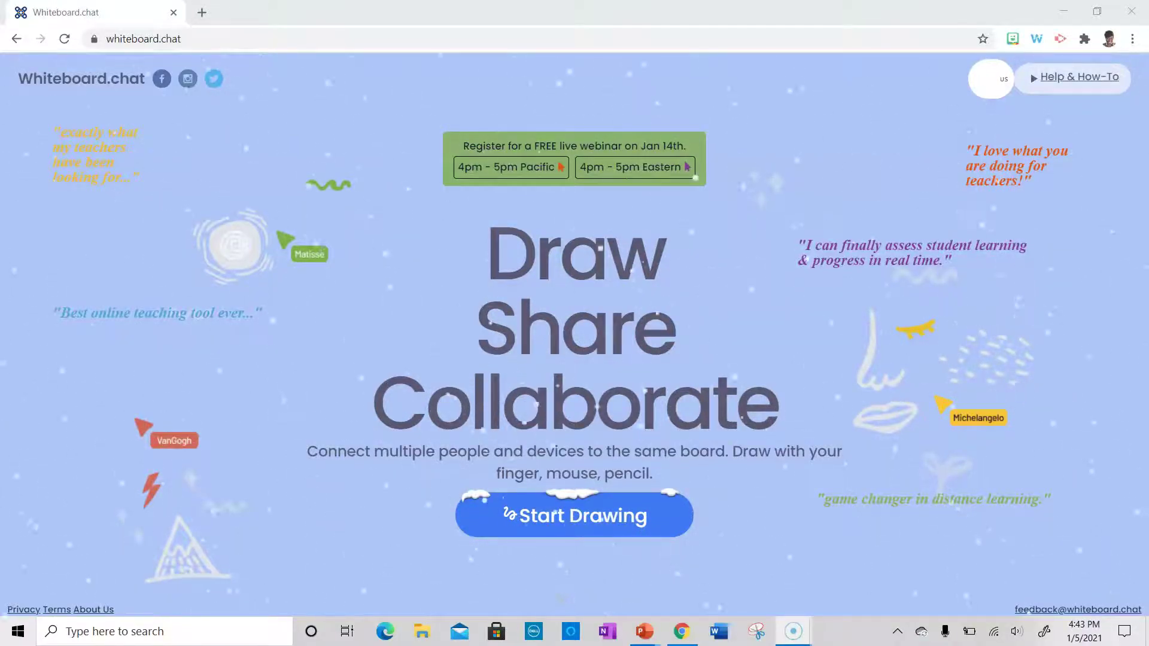
# Start drawing from the home page and open the manager for past saved boards.
pyautogui.click(589, 515)
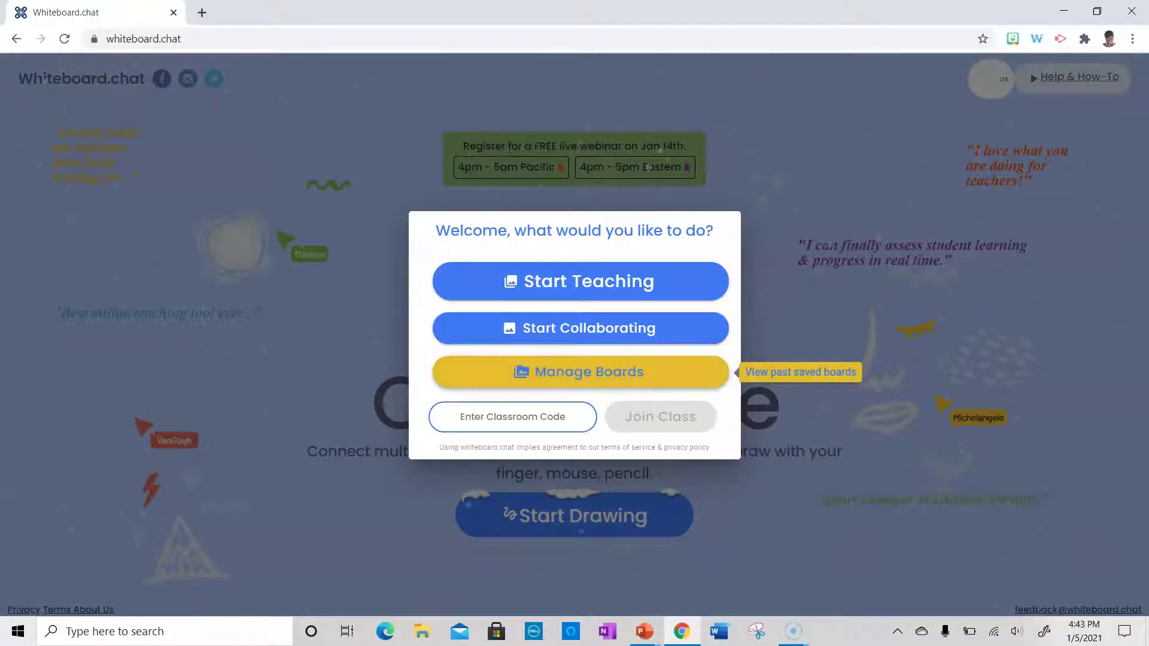
pyautogui.click(581, 371)
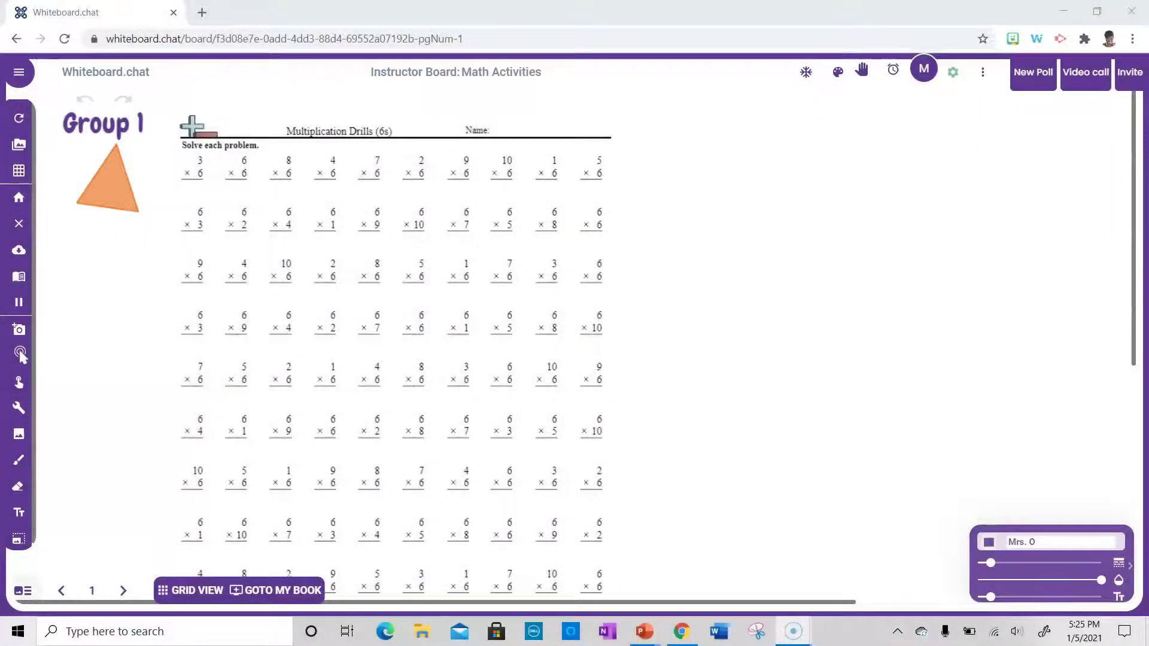
# Review the Math Activities page thumbnails, hide them again, and page forward from the Group 1 drills through the Group 2 drills.
pyautogui.click(20, 355)
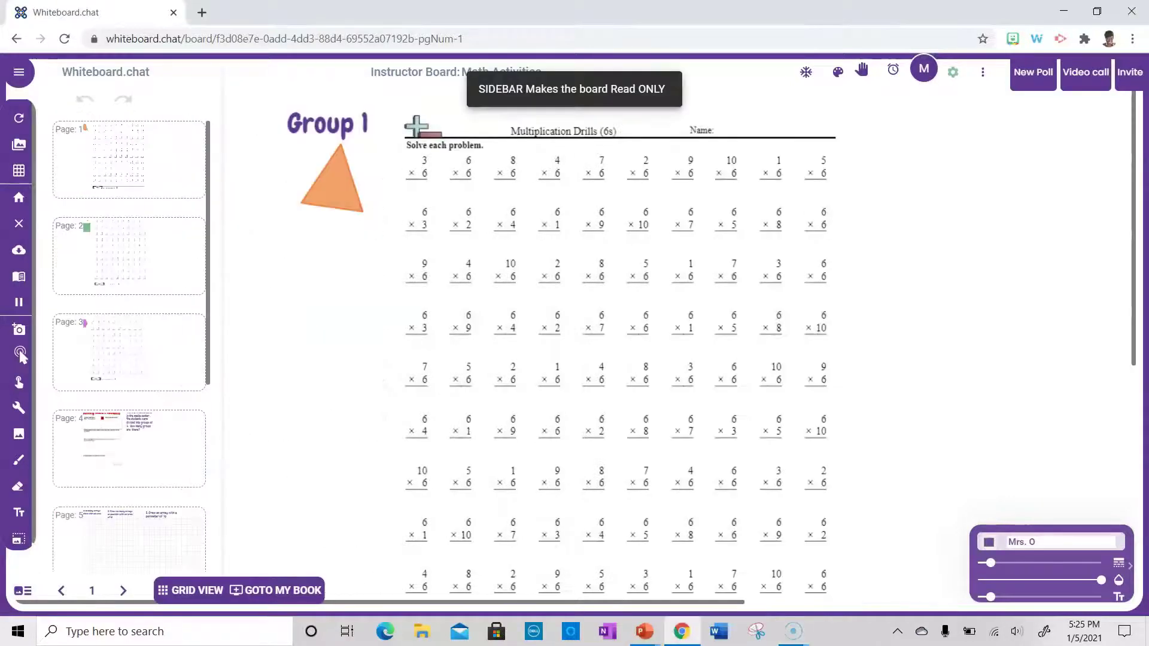
pyautogui.scroll(-2, 130, 345)
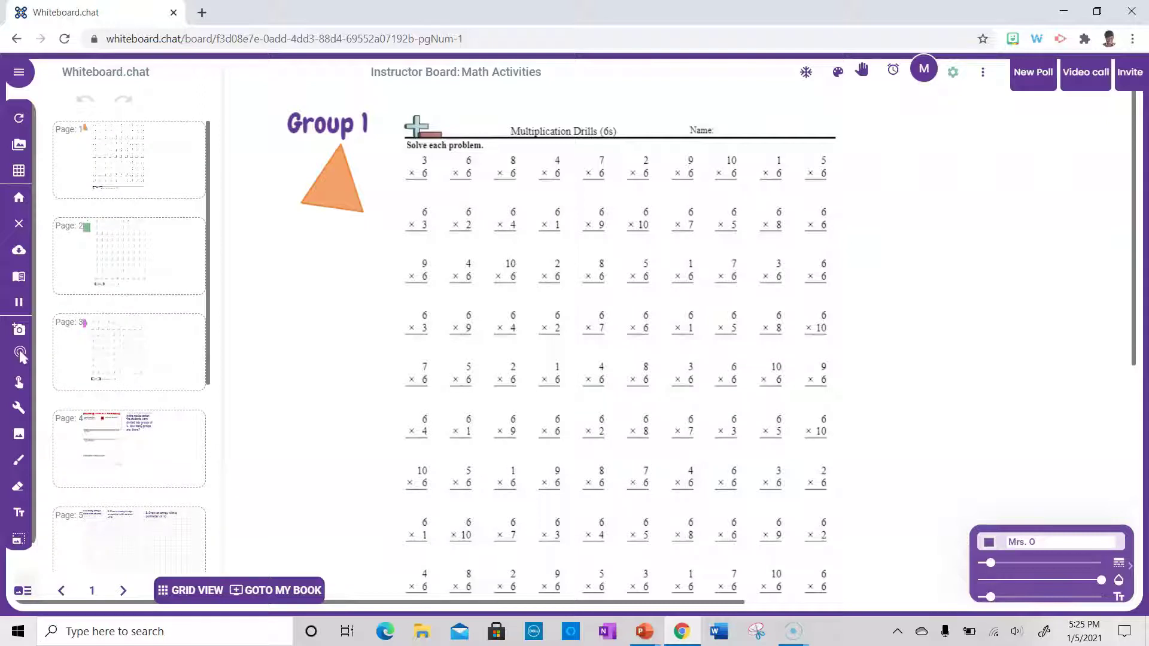
pyautogui.click(20, 355)
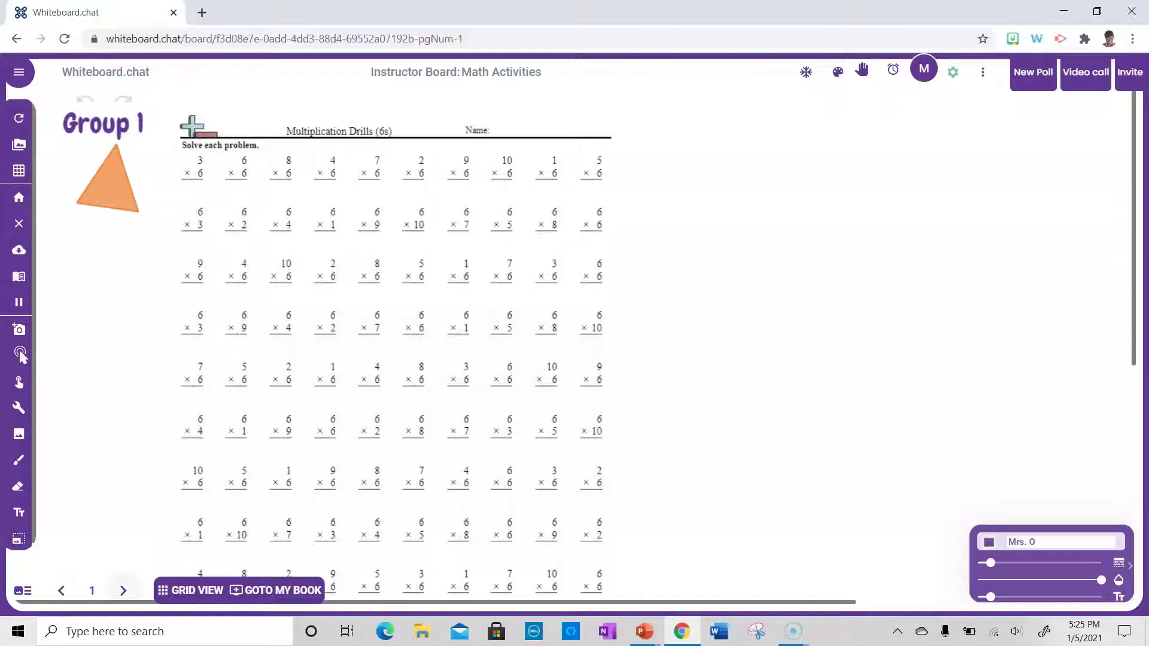
pyautogui.click(122, 590)
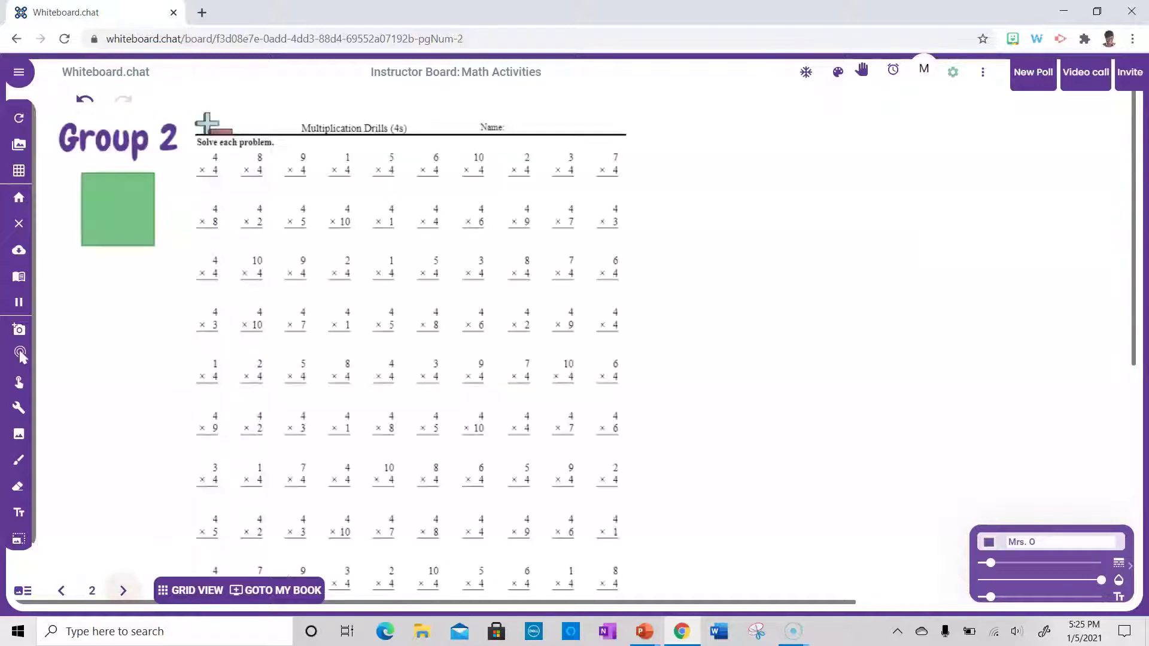
pyautogui.click(122, 590)
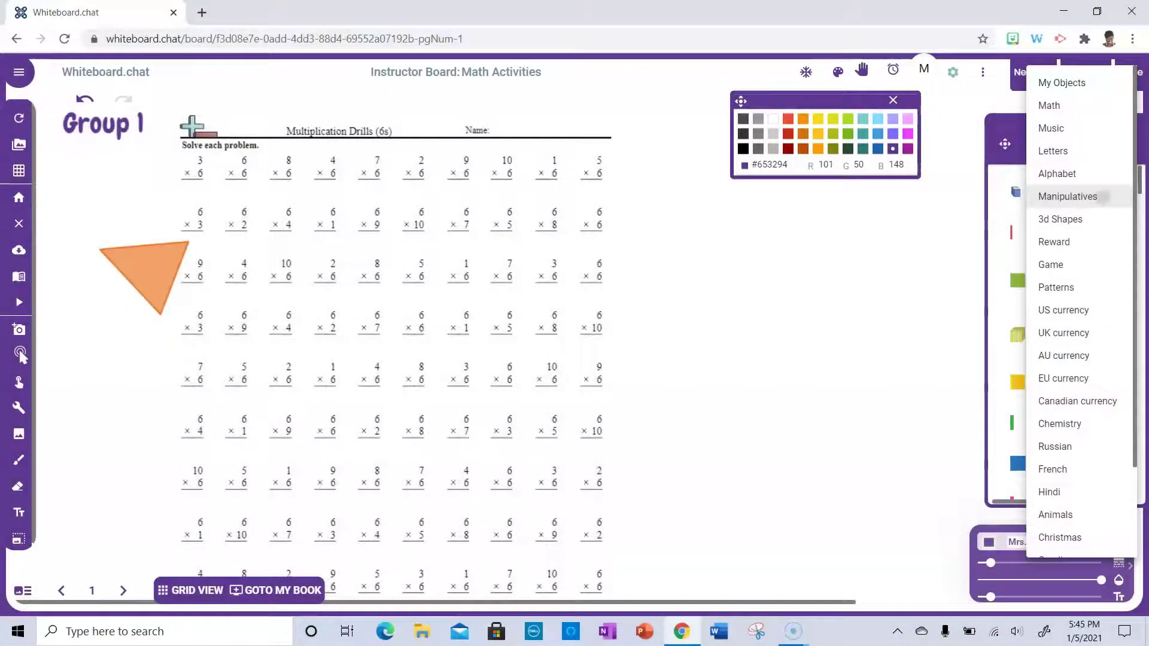
# Place a red circle manipulative in the blank area beside the Group 1 drill sheet and animate it.
pyautogui.click(1102, 197)
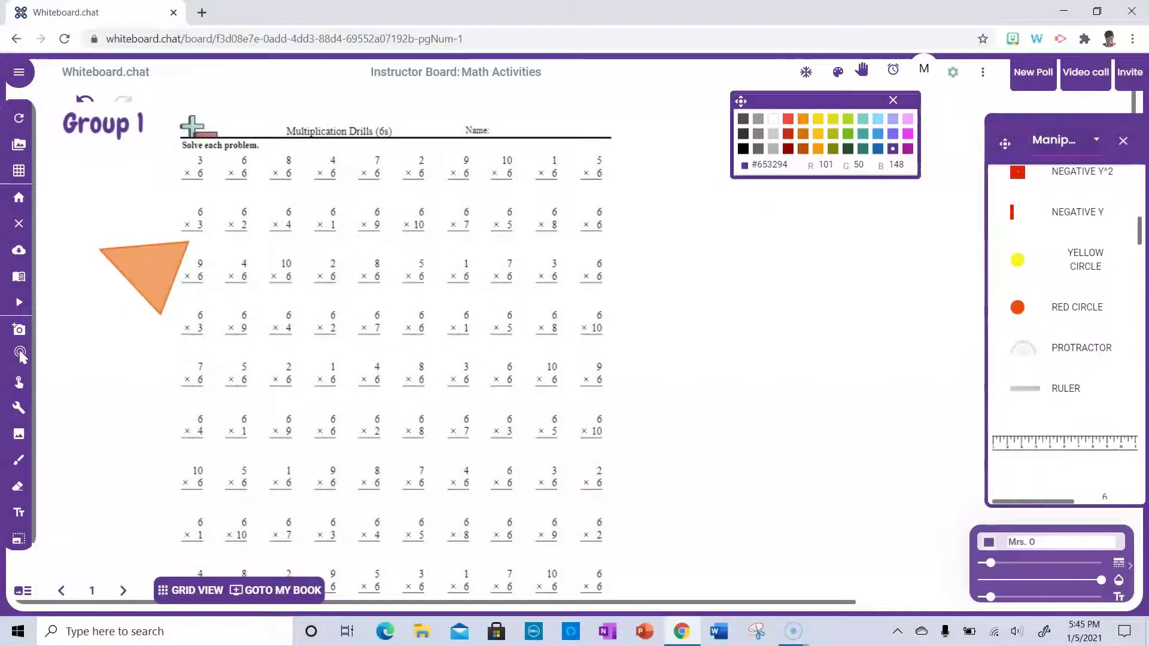
pyautogui.click(1055, 307)
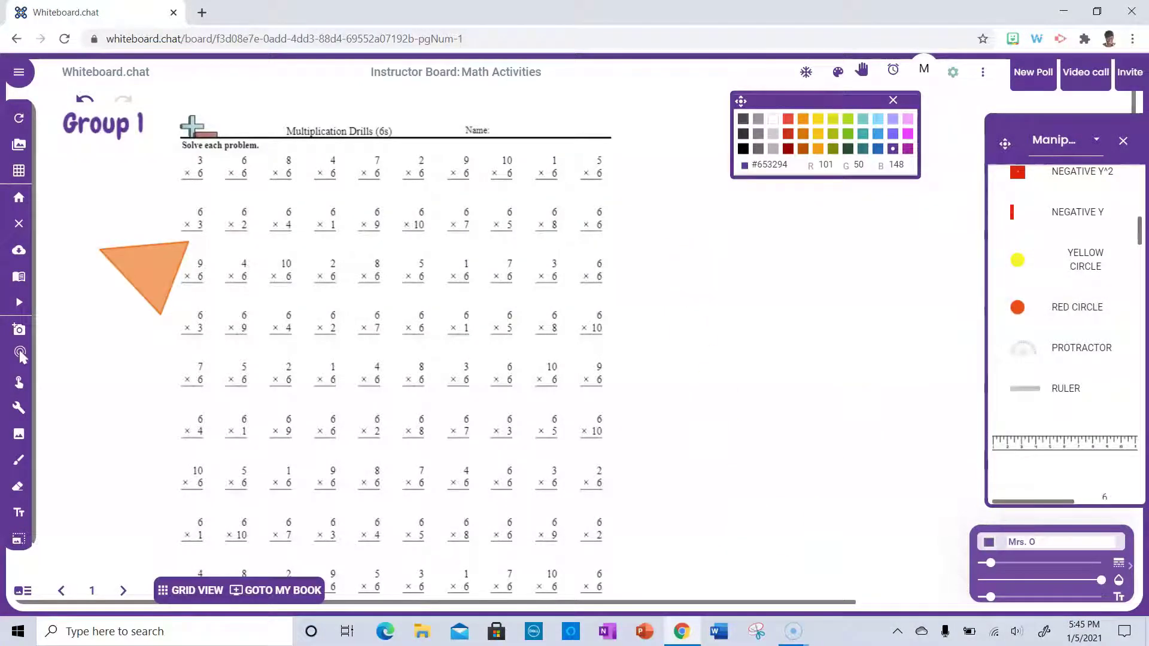
pyautogui.rightClick(697, 264)
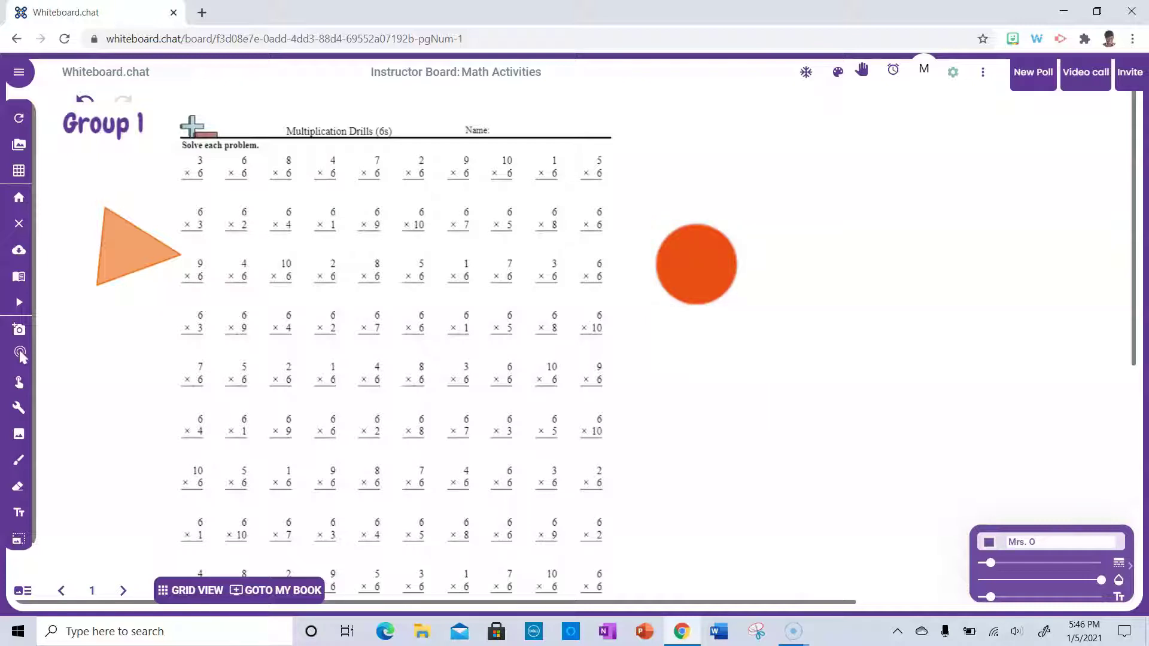
# Play, pause and resume the animations on the Group 1 page.
pyautogui.click(18, 302)
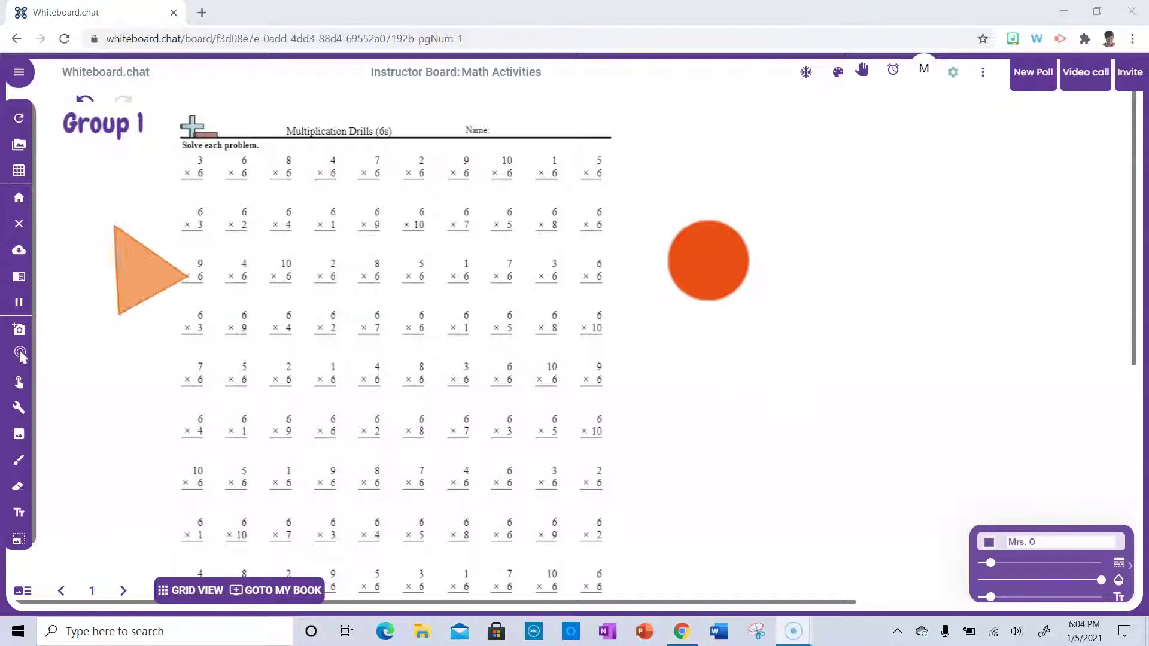
pyautogui.click(18, 302)
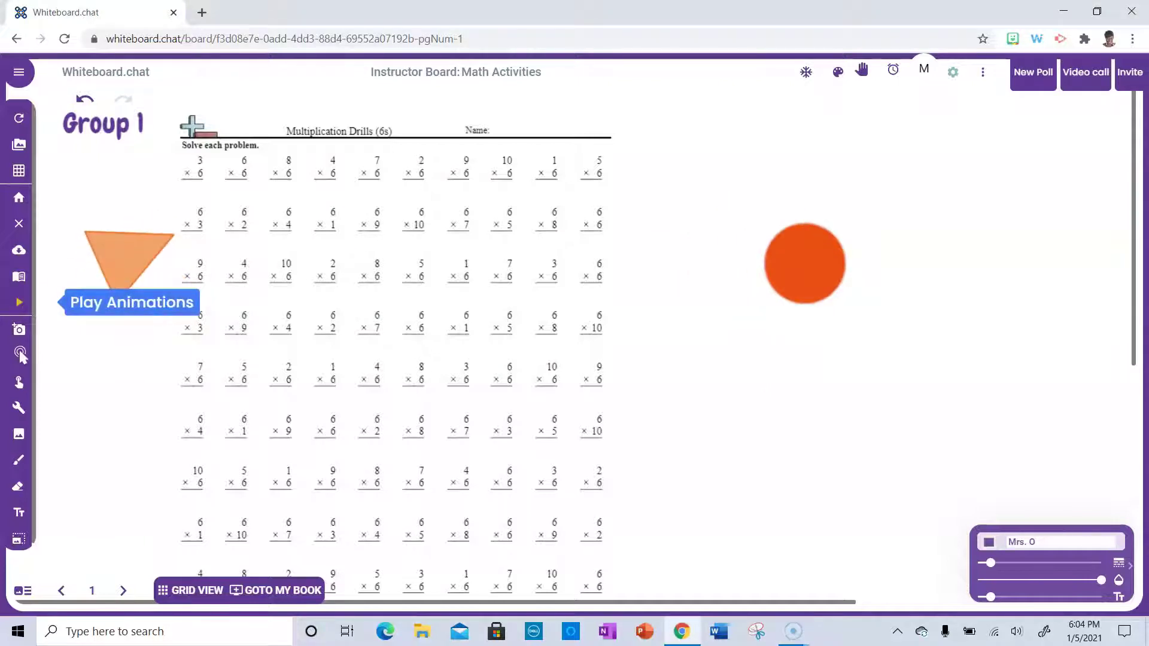
pyautogui.click(19, 302)
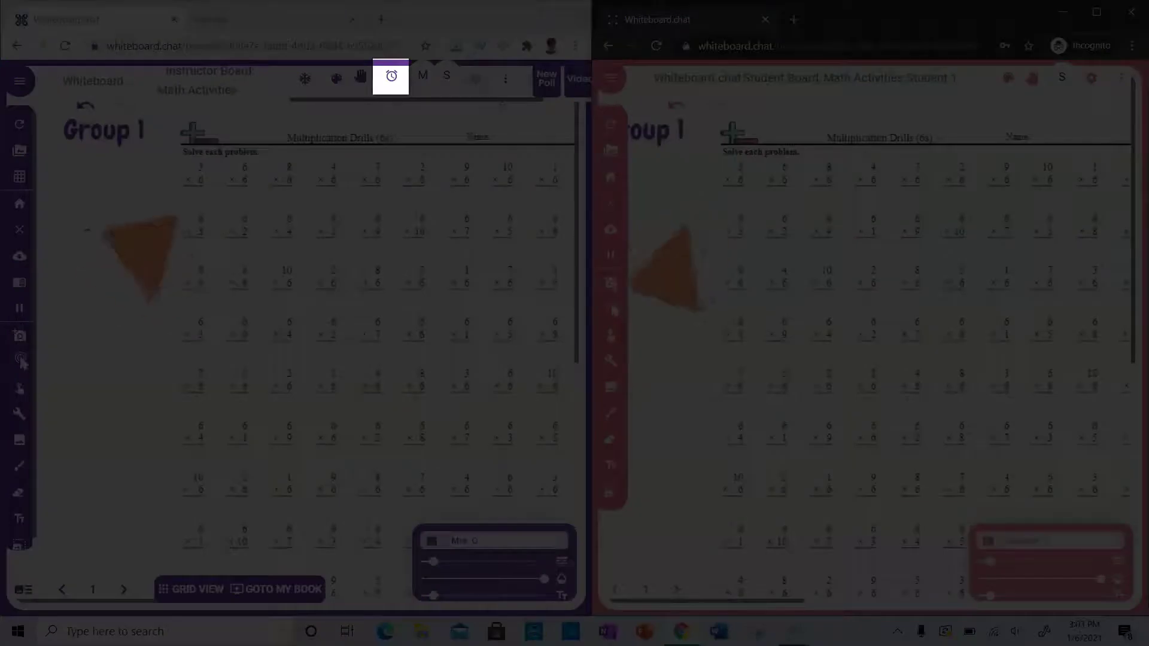
# Set a timer with instant start for all participants, using the value 2.
pyautogui.write('2')
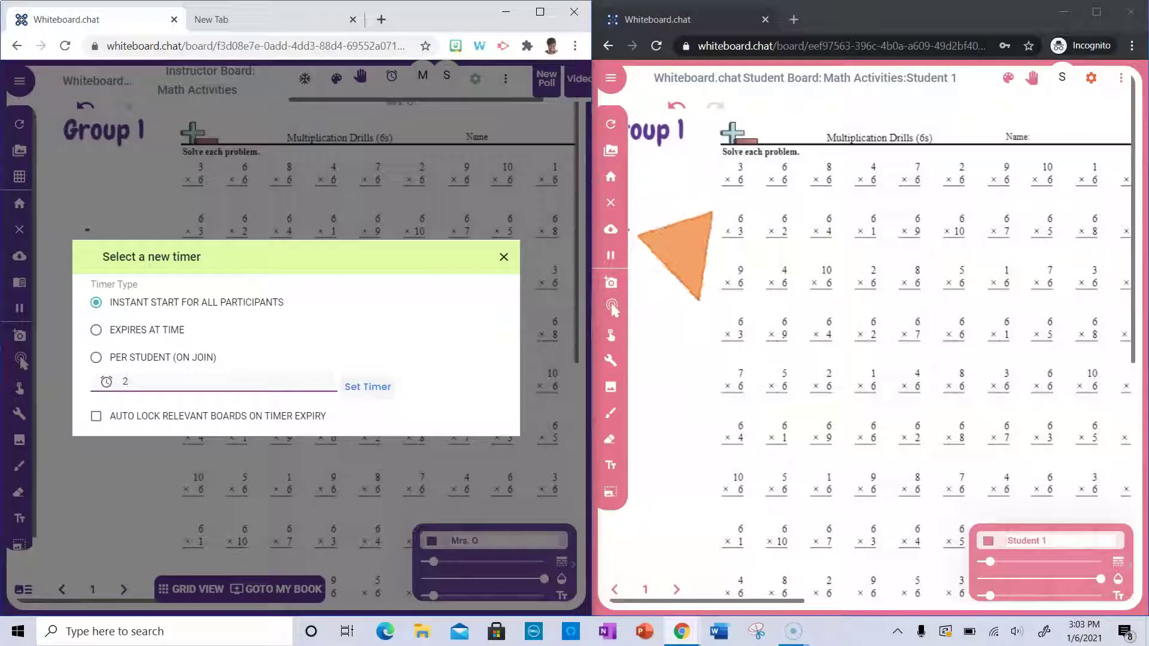
pyautogui.press('Return')
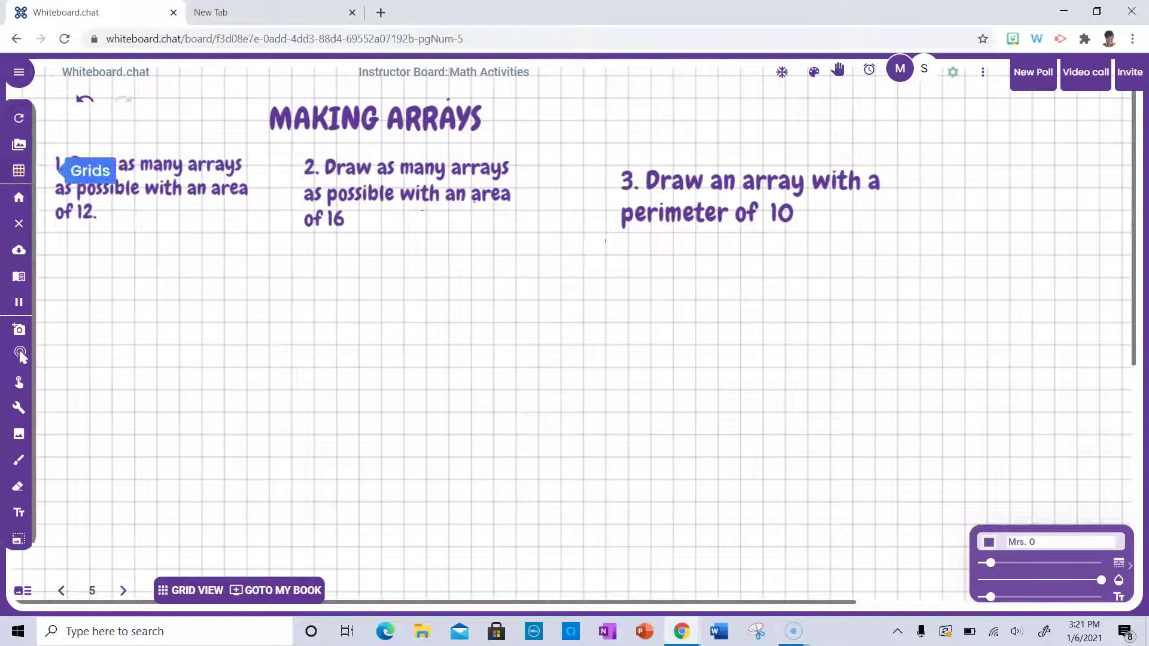
# Switch the Making Arrays page background from the square grid to lined paper and back to the square grid.
pyautogui.click(18, 170)
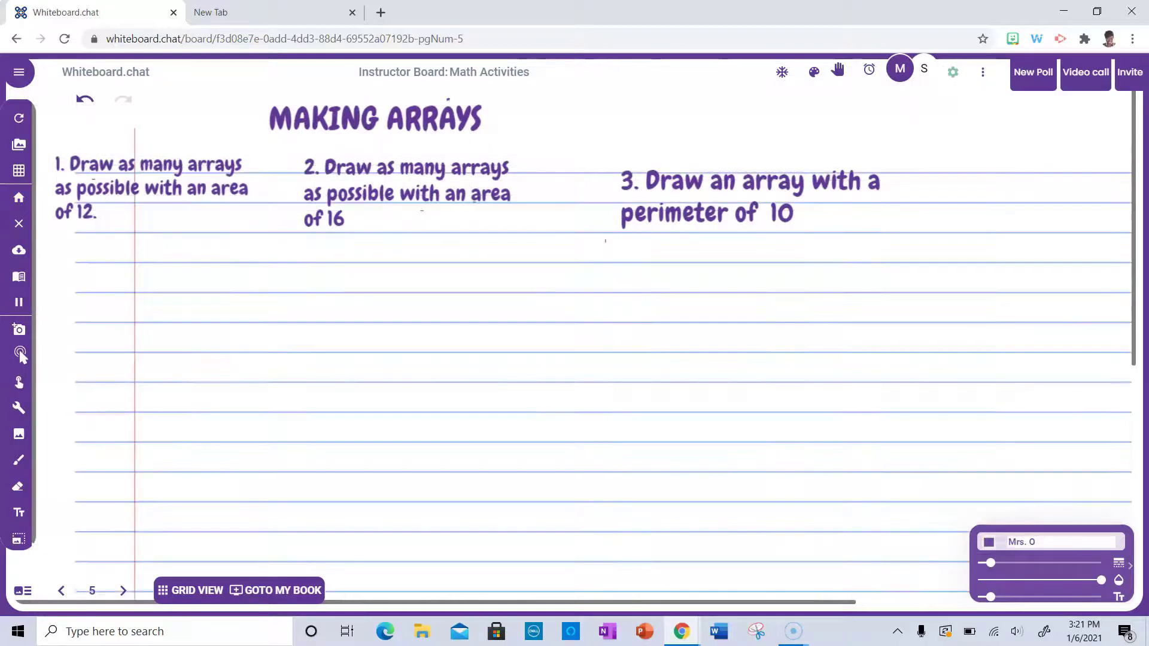
pyautogui.click(18, 170)
pyautogui.click(96, 176)
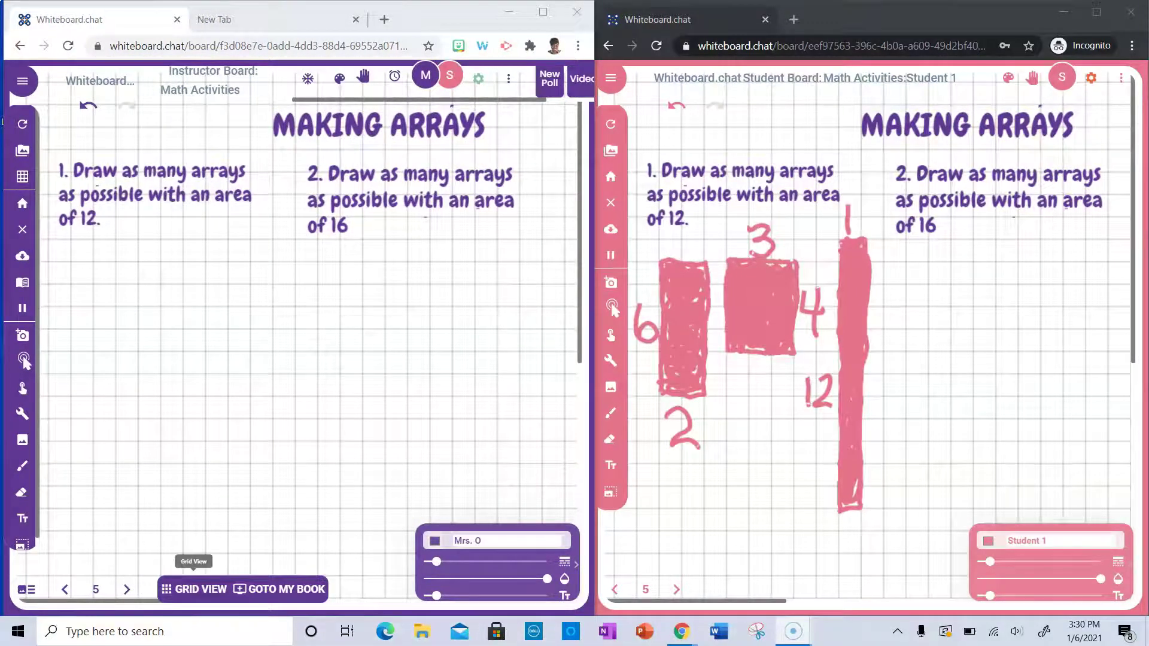
# Show all participants' boards in grid view and join Student 1's Math Activities board.
pyautogui.click(193, 588)
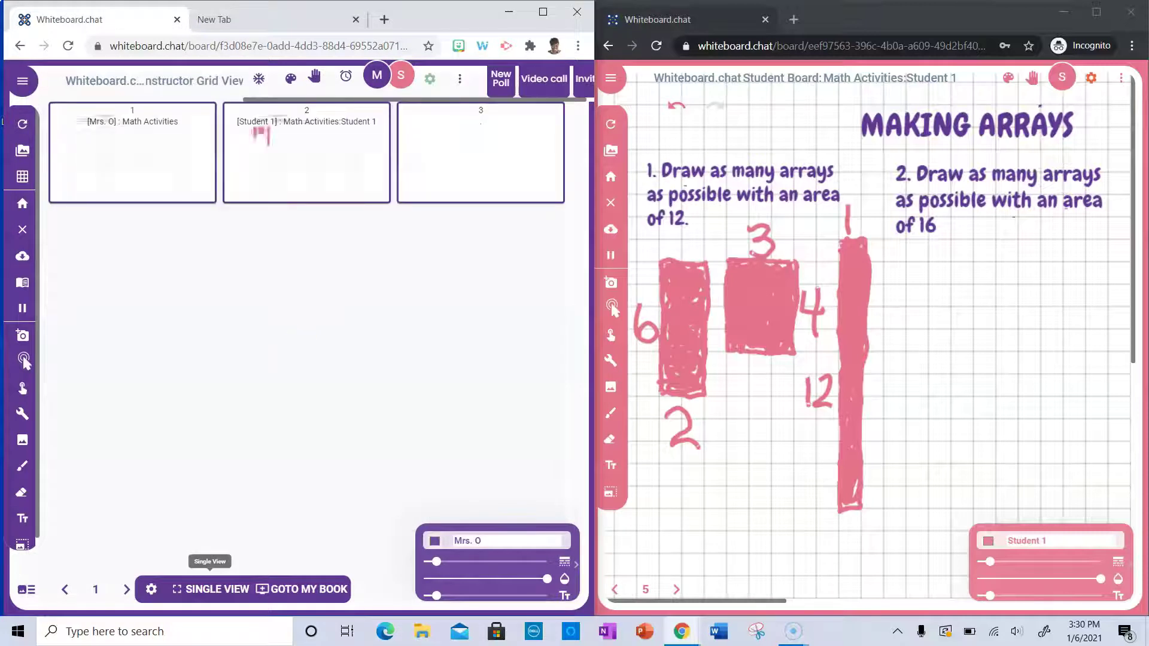
pyautogui.click(307, 152)
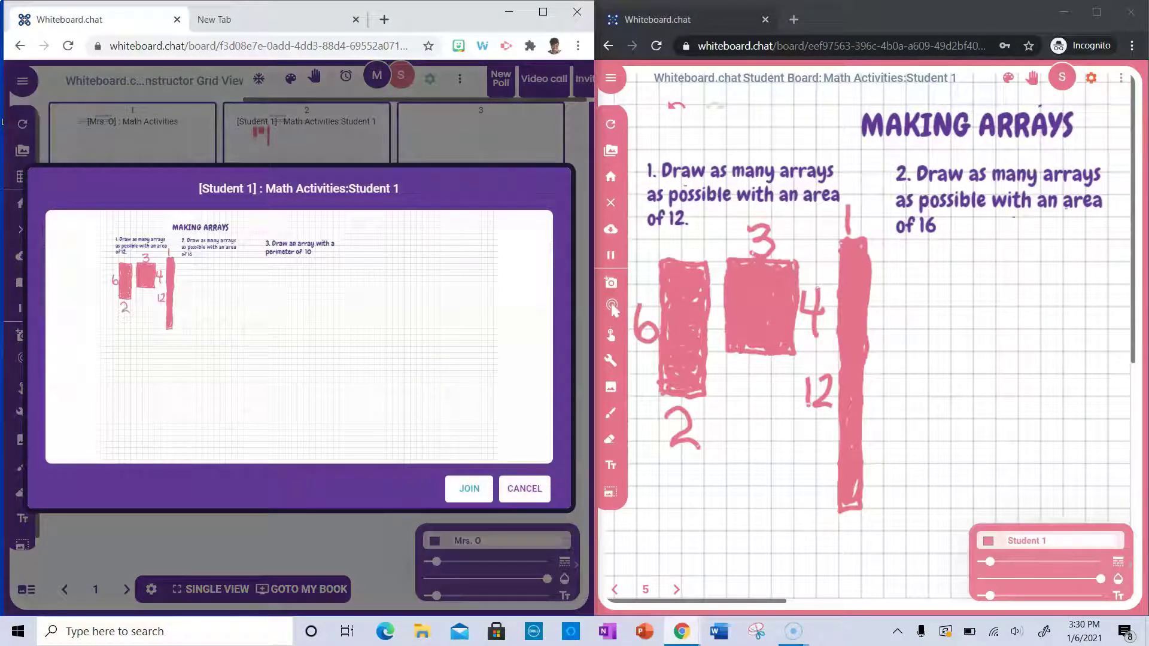
pyautogui.click(469, 488)
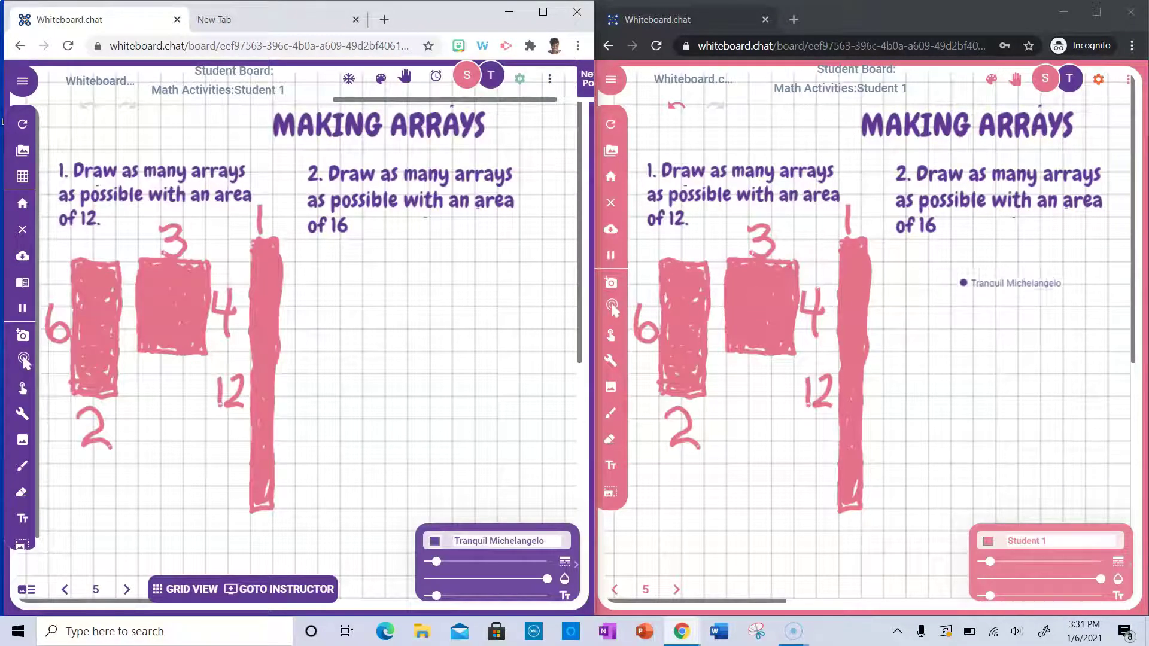
# Draw freehand strokes in the empty grid area below question 2 on Student 1's board.
pyautogui.moveTo(366, 264)
pyautogui.mouseDown()
pyautogui.moveTo(358, 286)
pyautogui.moveTo(426, 290)
pyautogui.mouseUp()
pyautogui.moveTo(436, 252); pyautogui.dragTo(444, 286)
pyautogui.moveTo(389, 311); pyautogui.dragTo(363, 347)
pyautogui.moveTo(412, 323); pyautogui.dragTo(415, 324)
pyautogui.moveTo(431, 302); pyautogui.dragTo(441, 341)
pyautogui.moveTo(466, 285); pyautogui.dragTo(477, 317)
pyautogui.click(486, 343)
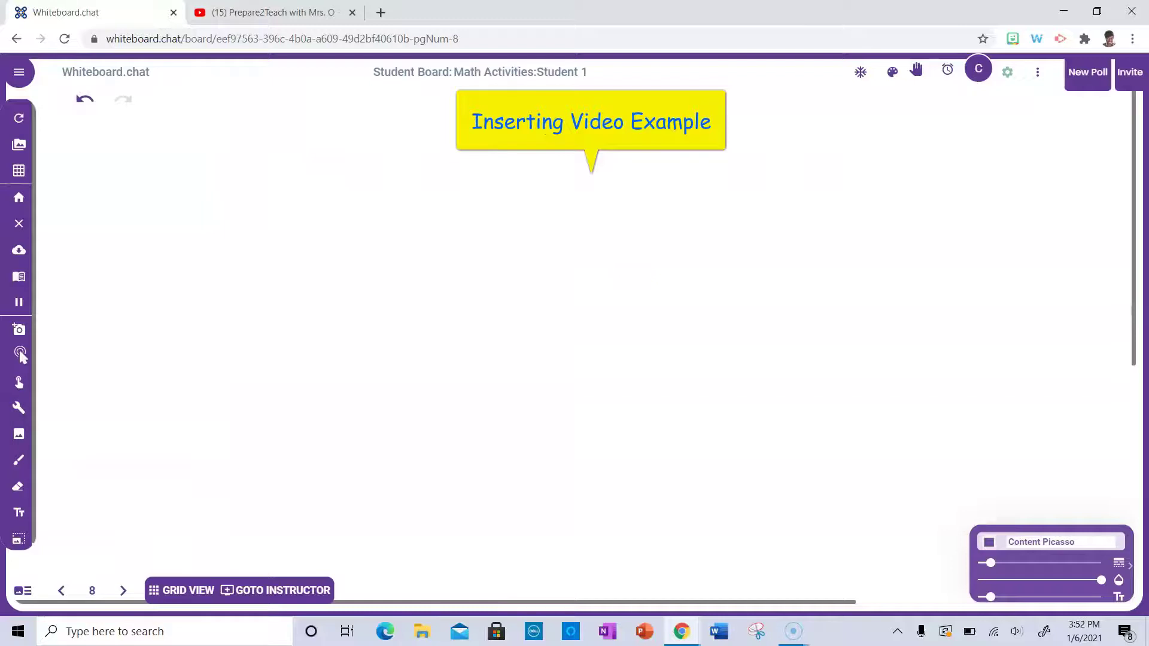
pyautogui.click(20, 355)
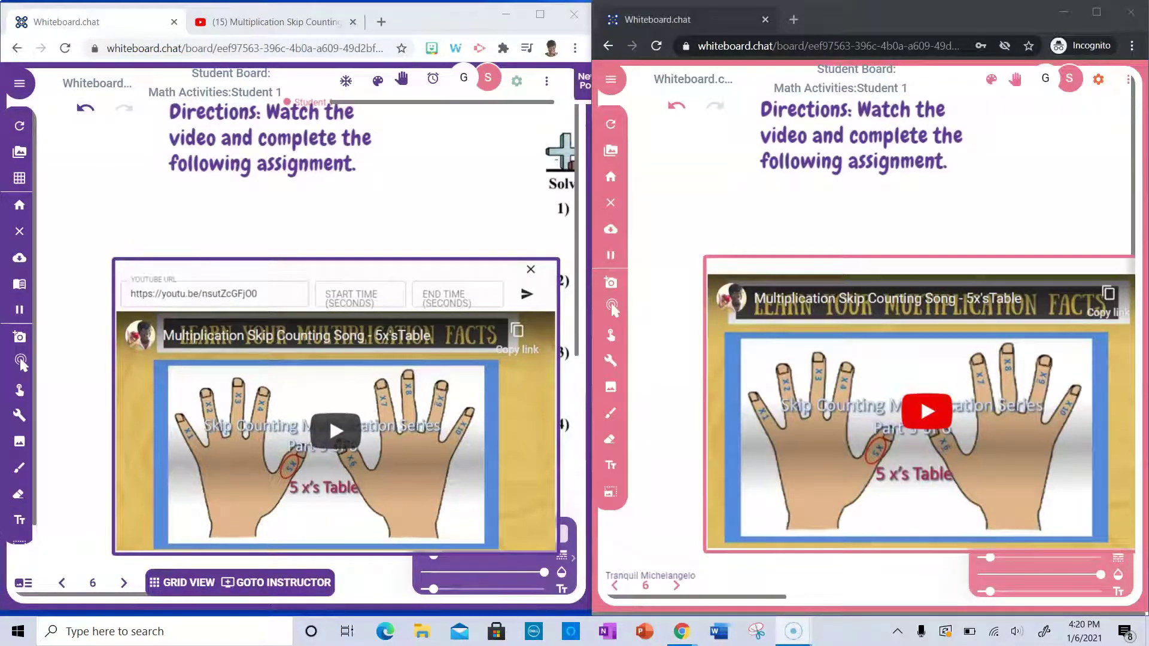
pyautogui.click(926, 411)
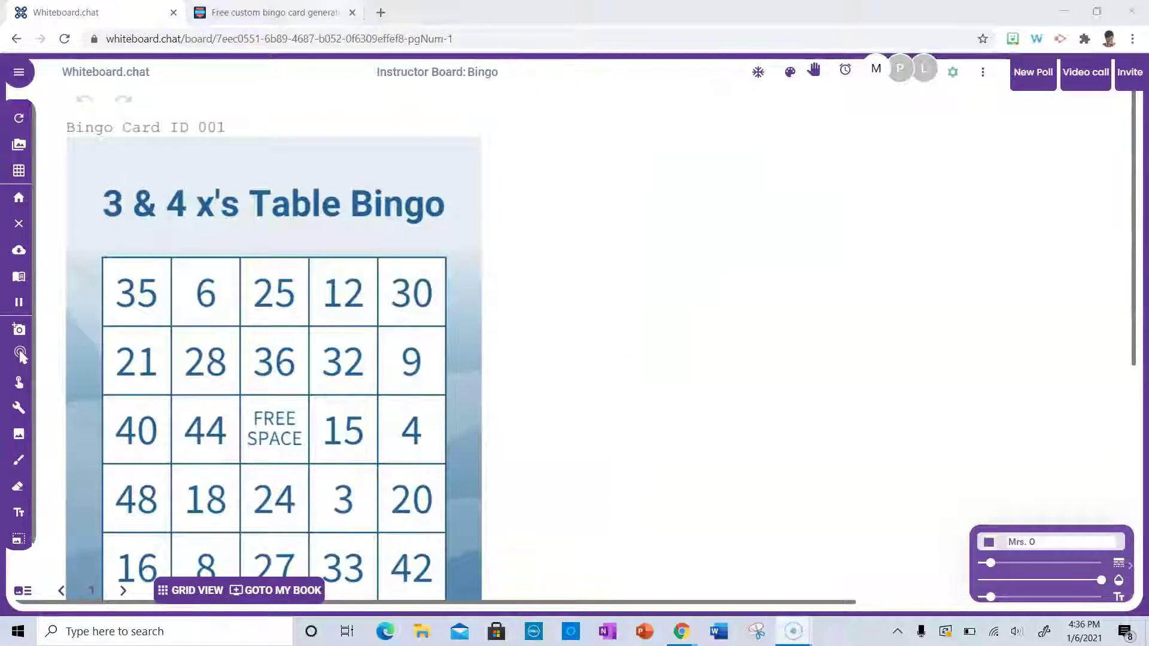
# Switch to the online Bingo Card Generator and title the card "3 & 4 x's Table Bingo".
pyautogui.click(281, 11)
pyautogui.write('3')
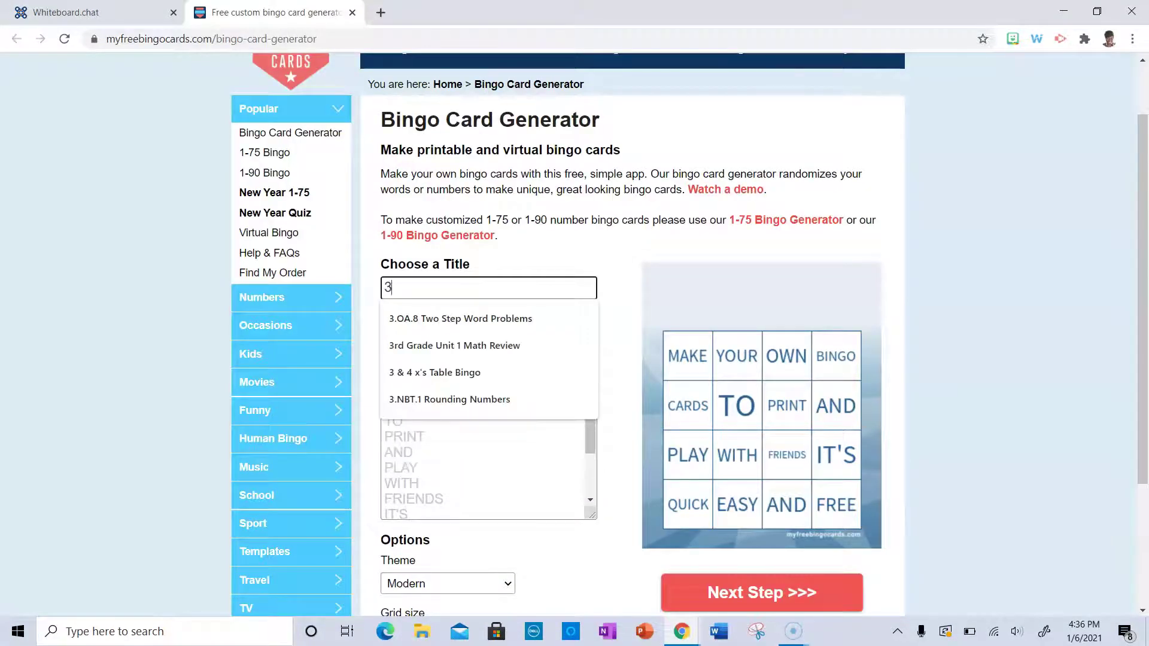
pyautogui.write(' &')
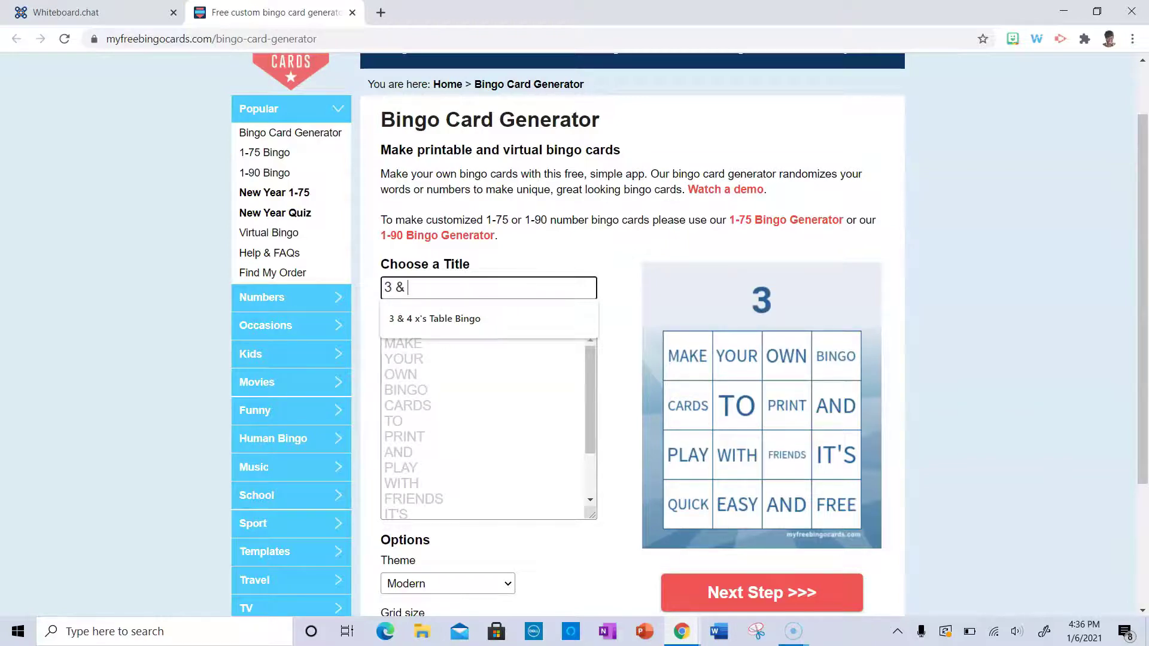
pyautogui.press('Down')
pyautogui.press('Return')
# Enter the bingo numbers 3, 4, 12, 16, 15, 20, 36, 40, 18 and 24, one per line.
pyautogui.click(386, 343)
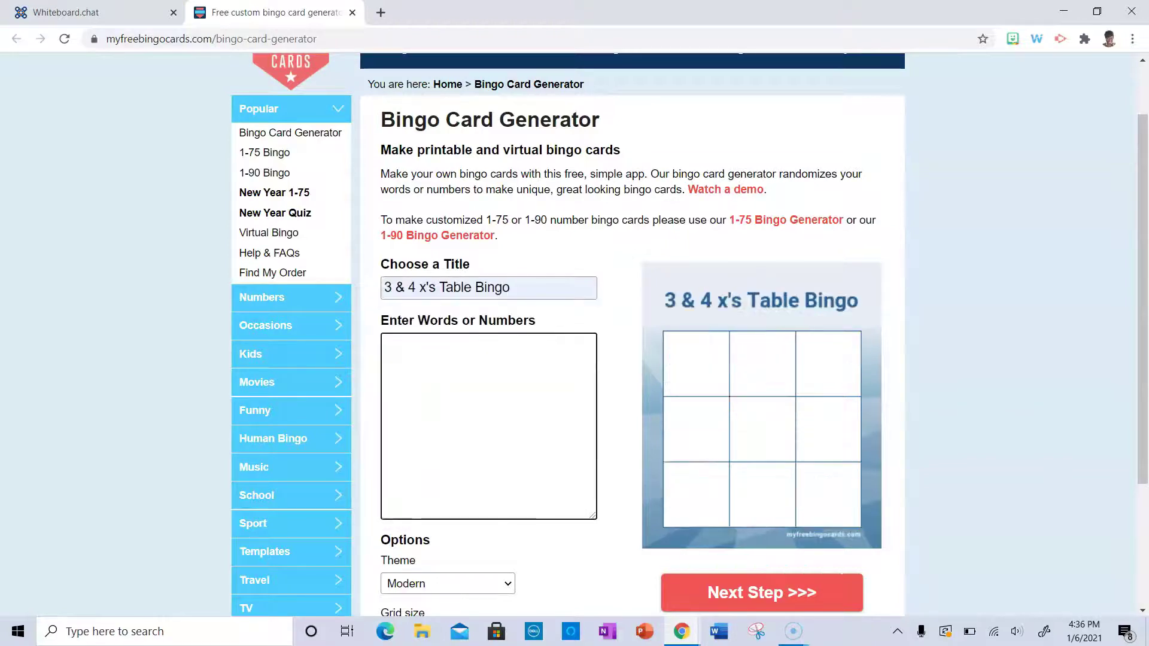
pyautogui.write('3 ')
pyautogui.write('4 ')
pyautogui.write('12')
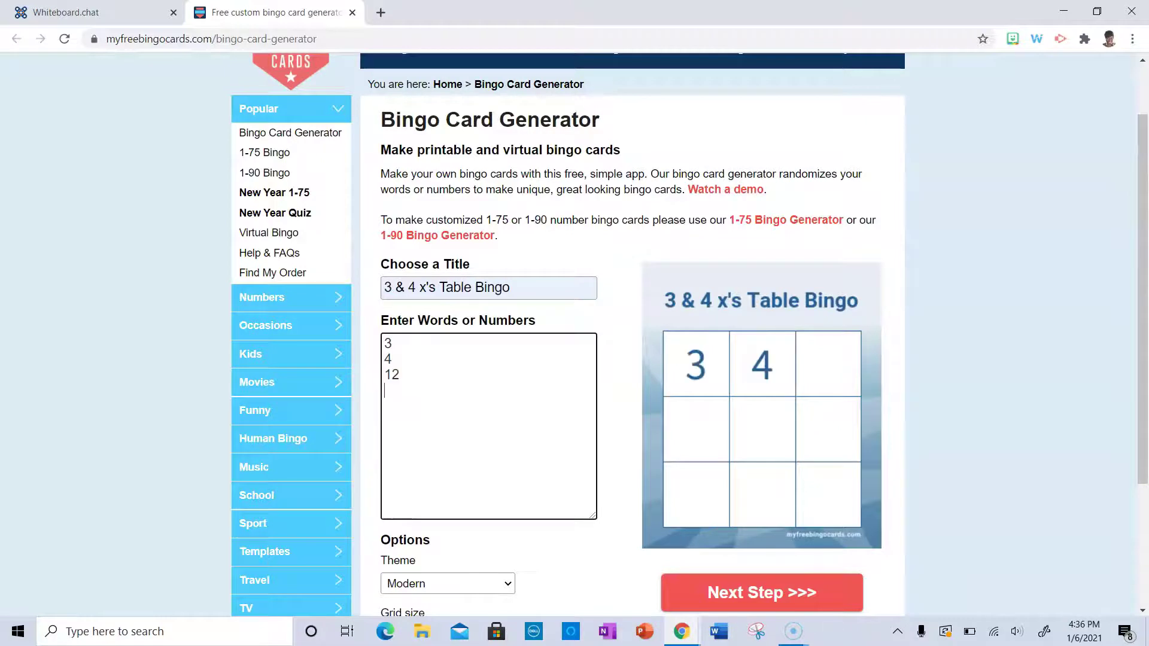
pyautogui.press('Return')
pyautogui.write('16')
pyautogui.press('Return')
pyautogui.write('15')
pyautogui.press('Return')
pyautogui.write('20 36 40 18 2')
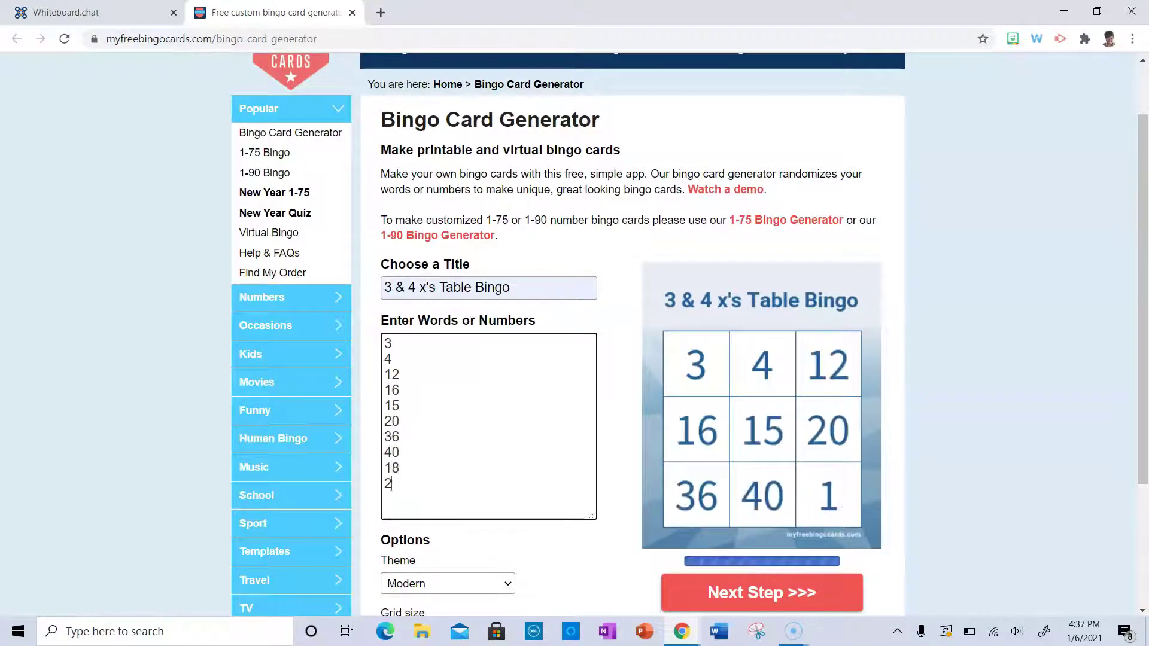
pyautogui.write('4')
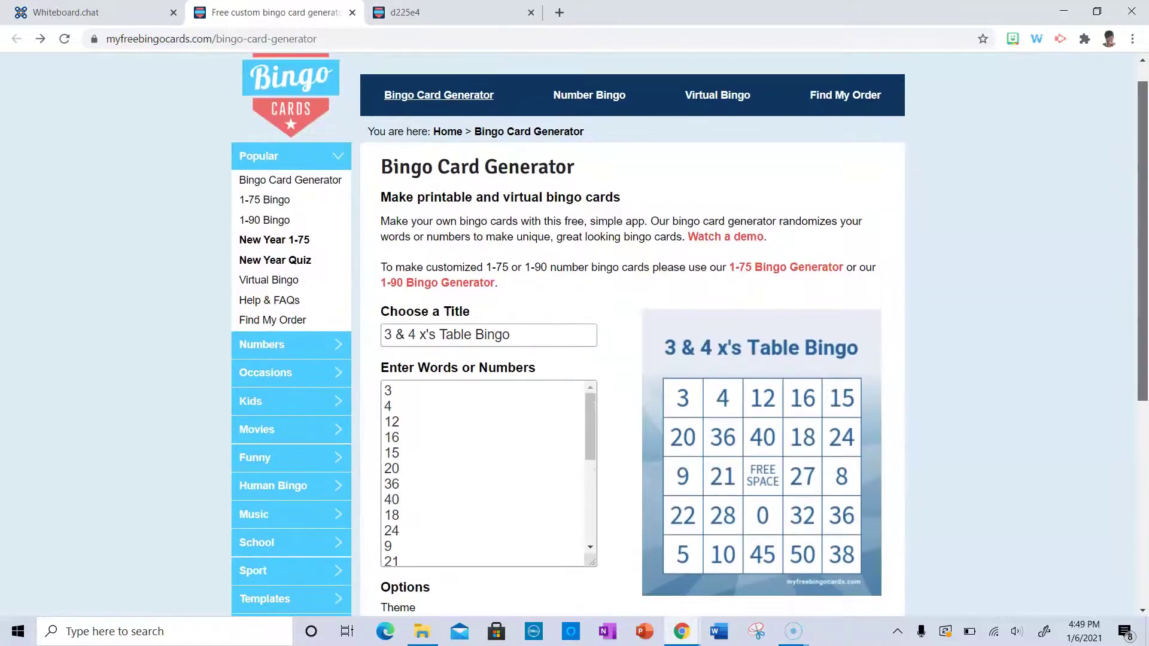
# Set the bingo cards per page to 1 large card and continue to the card preview.
pyautogui.scroll(-3, 608, 426)
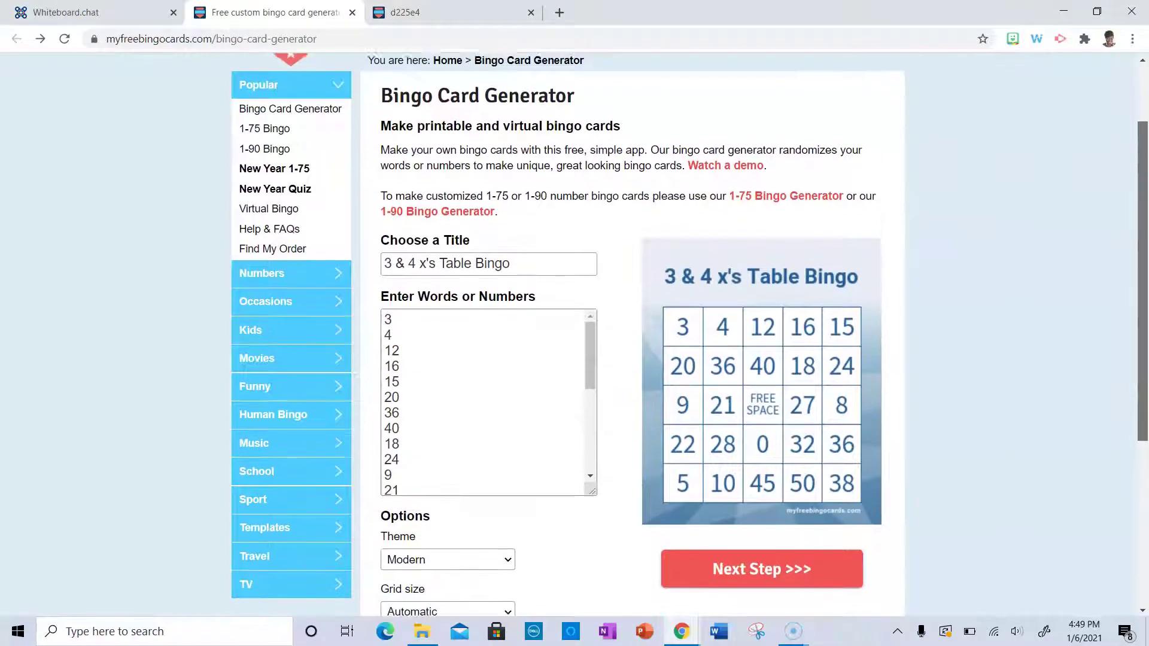
pyautogui.scroll(-3, 608, 426)
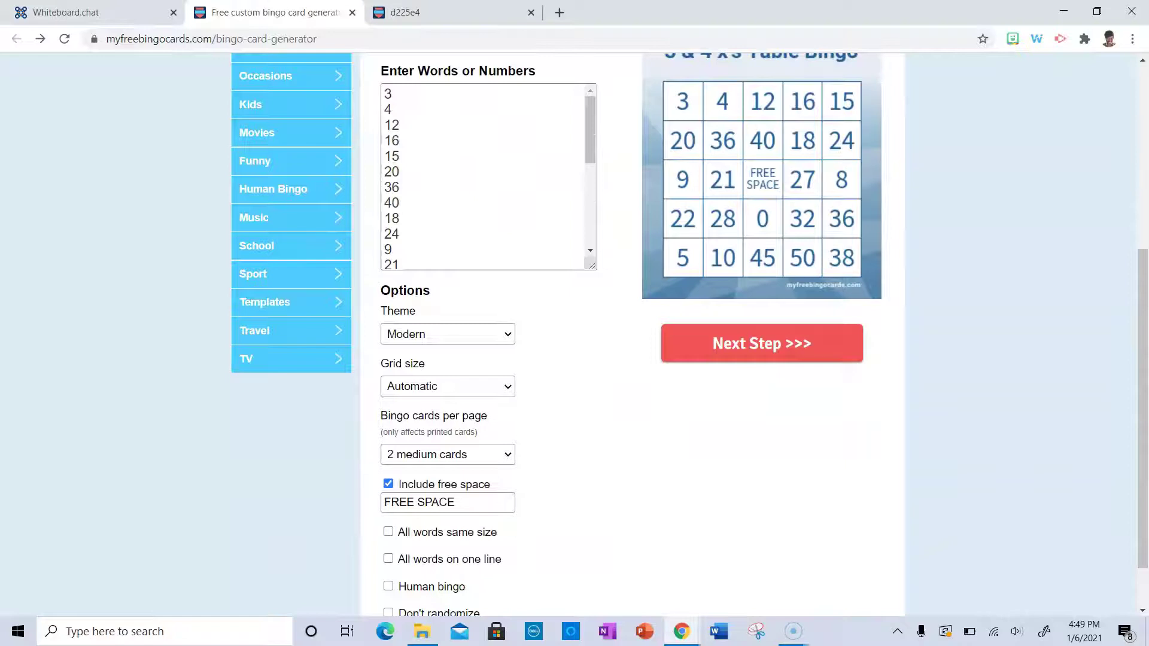
pyautogui.click(448, 454)
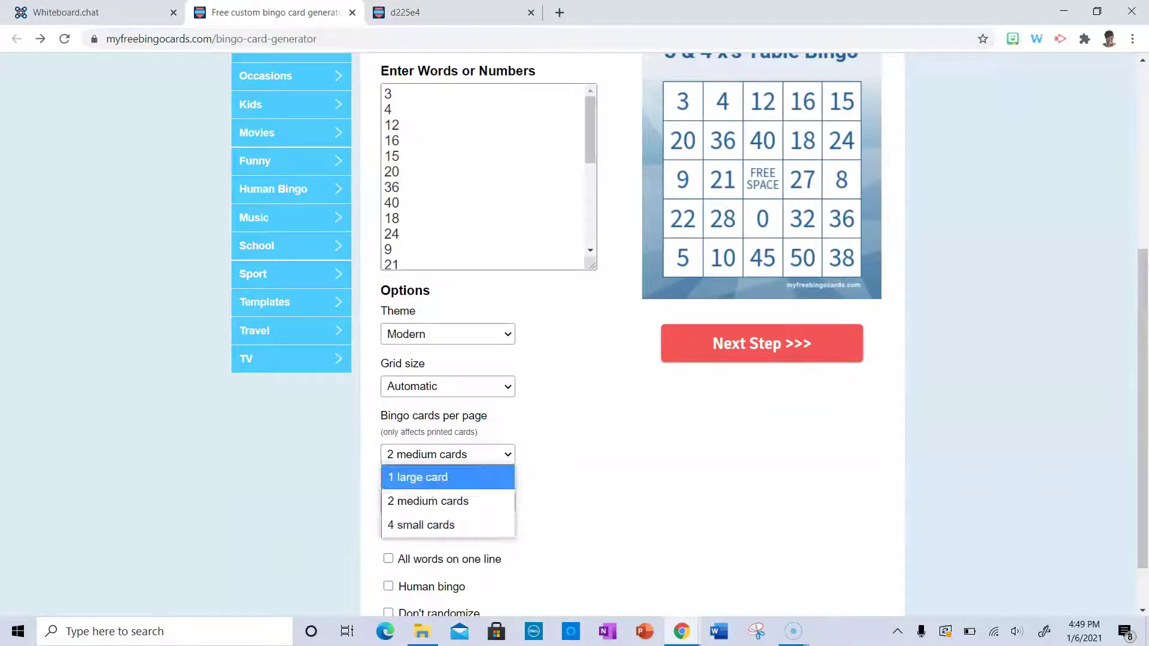
pyautogui.click(422, 477)
pyautogui.click(761, 343)
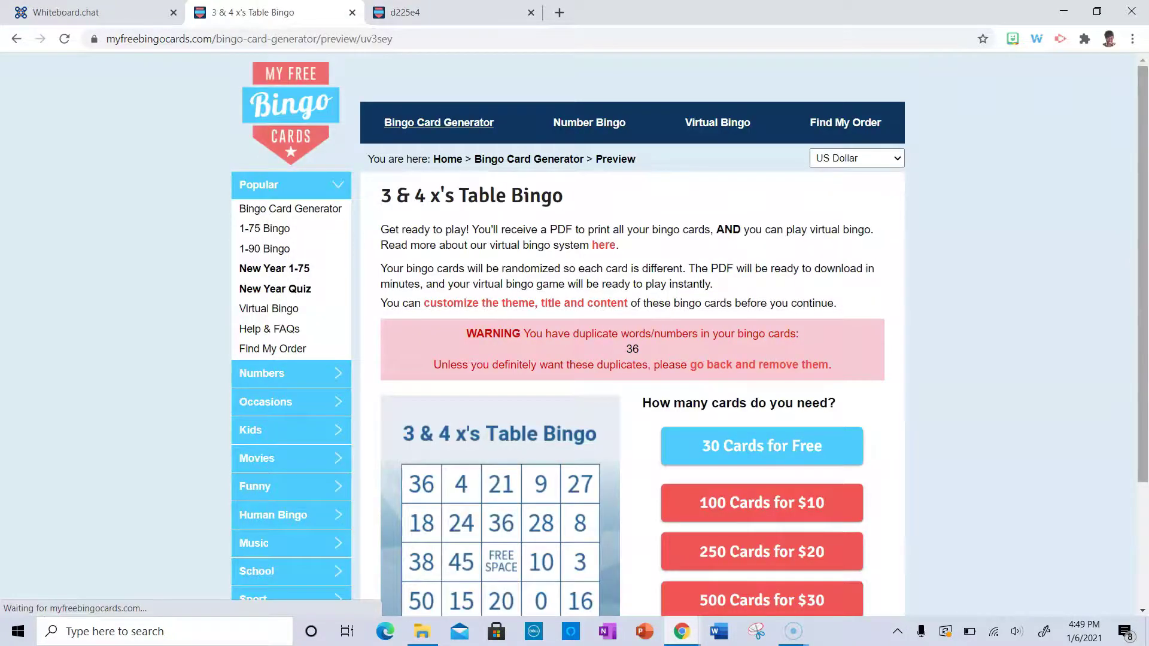
# Choose the 30 free bingo cards and open their printable PDF from the Bingo Game Manager.
pyautogui.scroll(-2, 574, 334)
pyautogui.click(762, 309)
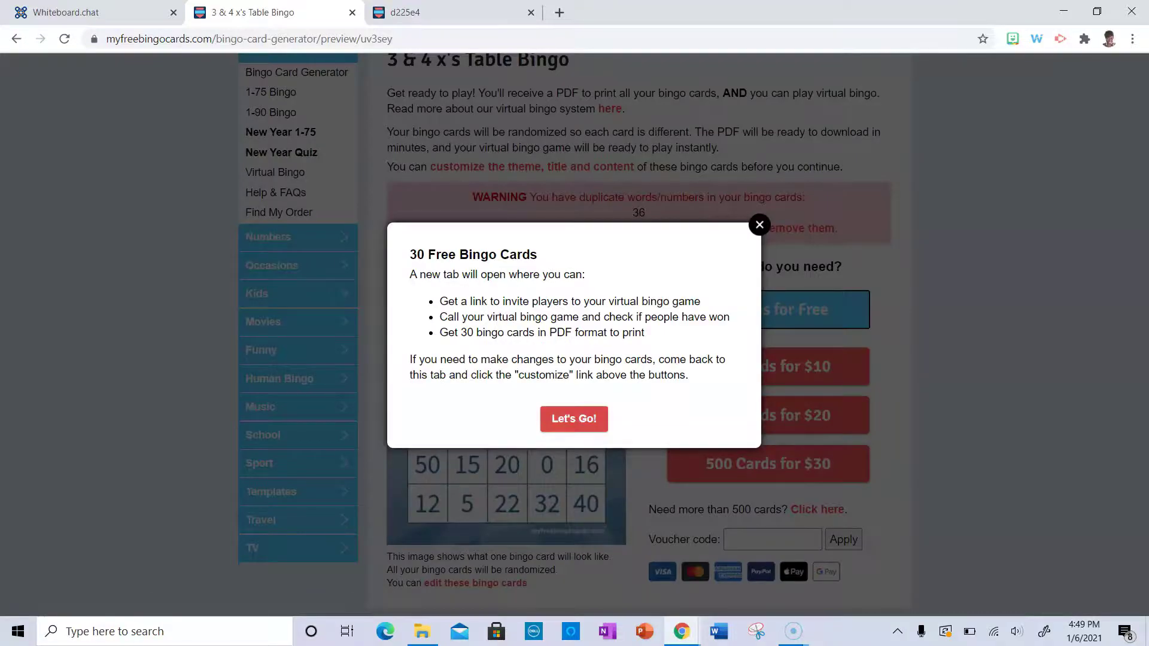
pyautogui.click(574, 418)
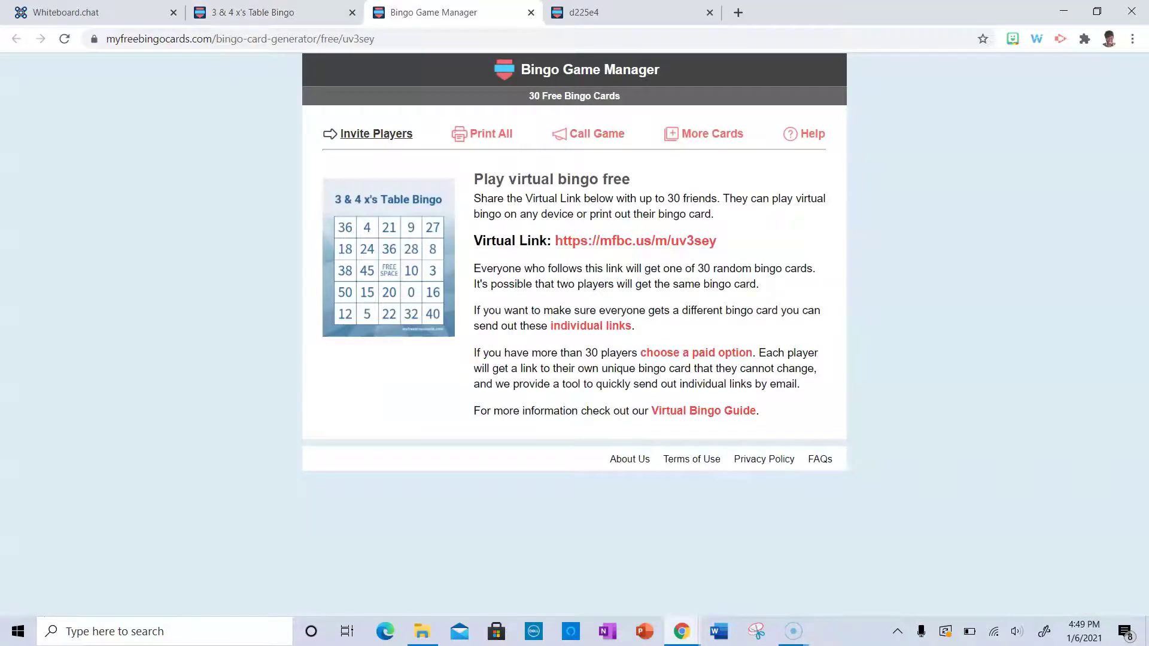
pyautogui.click(490, 133)
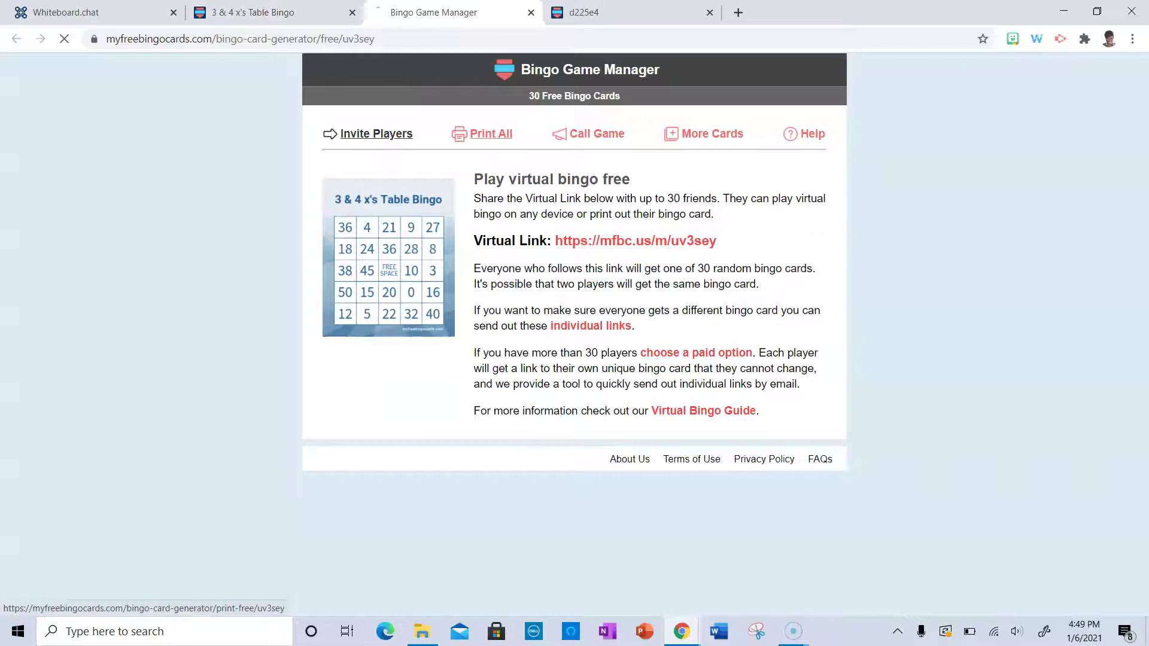
pyautogui.click(650, 312)
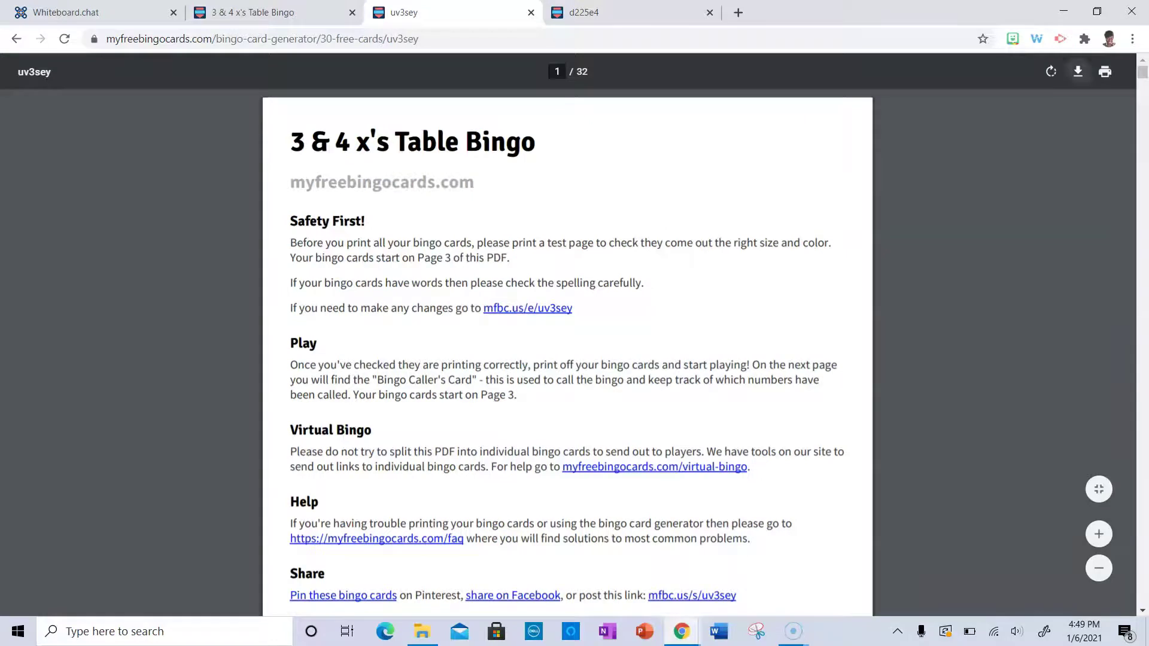
# Download the complete bingo PDF as 3_amp_4_xs_Table_BingoTeacherCopy.
pyautogui.click(1078, 71)
pyautogui.press('End')
pyautogui.write('Teacher')
pyautogui.press('Return')
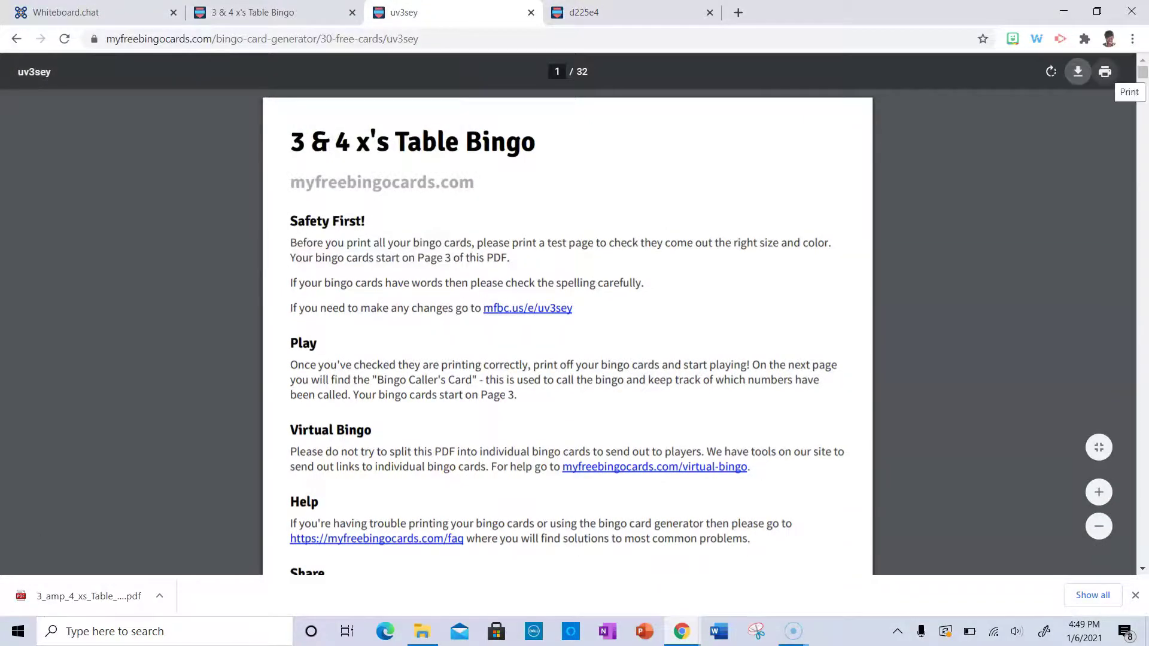
# Set up printing of the bingo PDF with destination Save as PDF and the custom page range 3-32.
pyautogui.click(1104, 71)
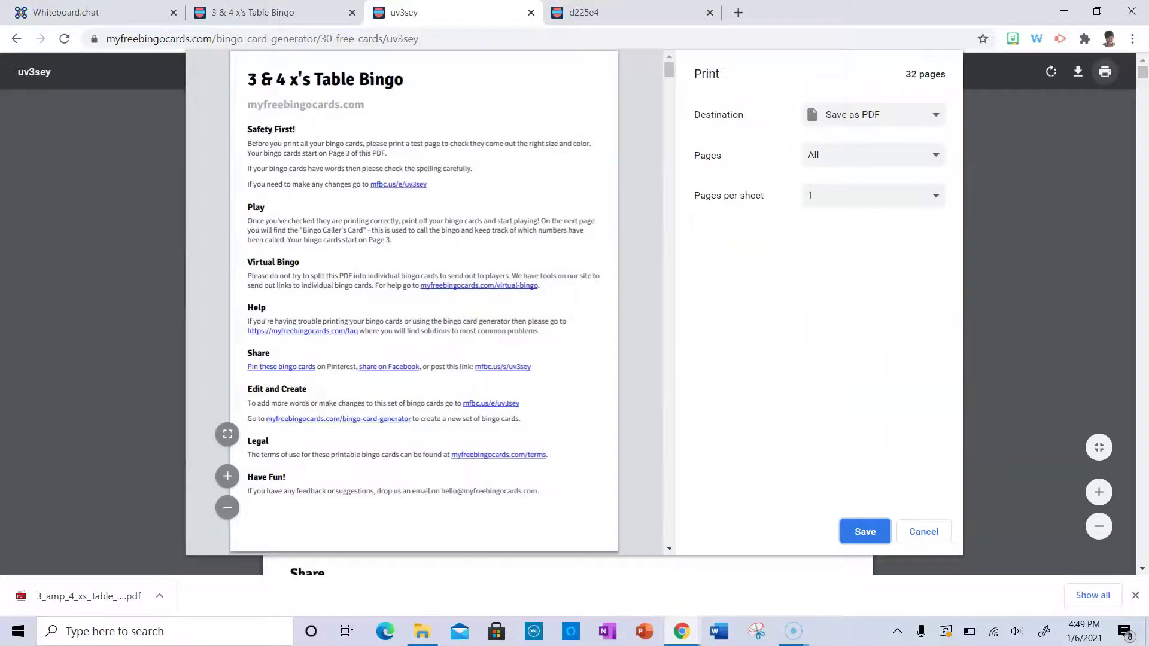
pyautogui.click(873, 114)
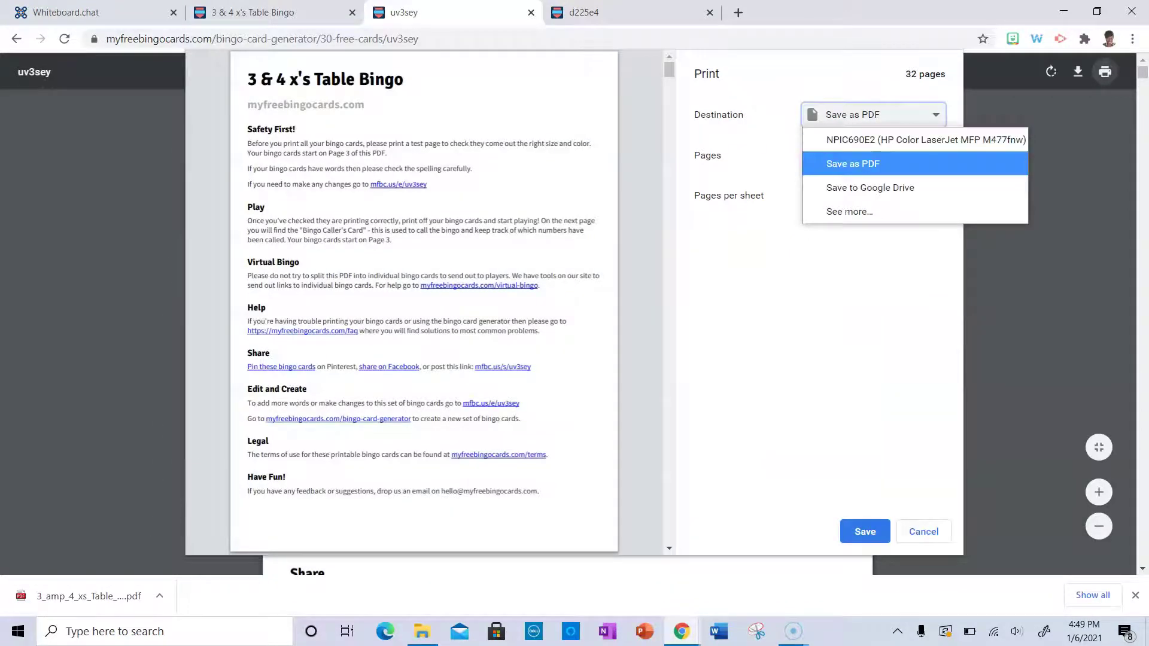
pyautogui.click(853, 163)
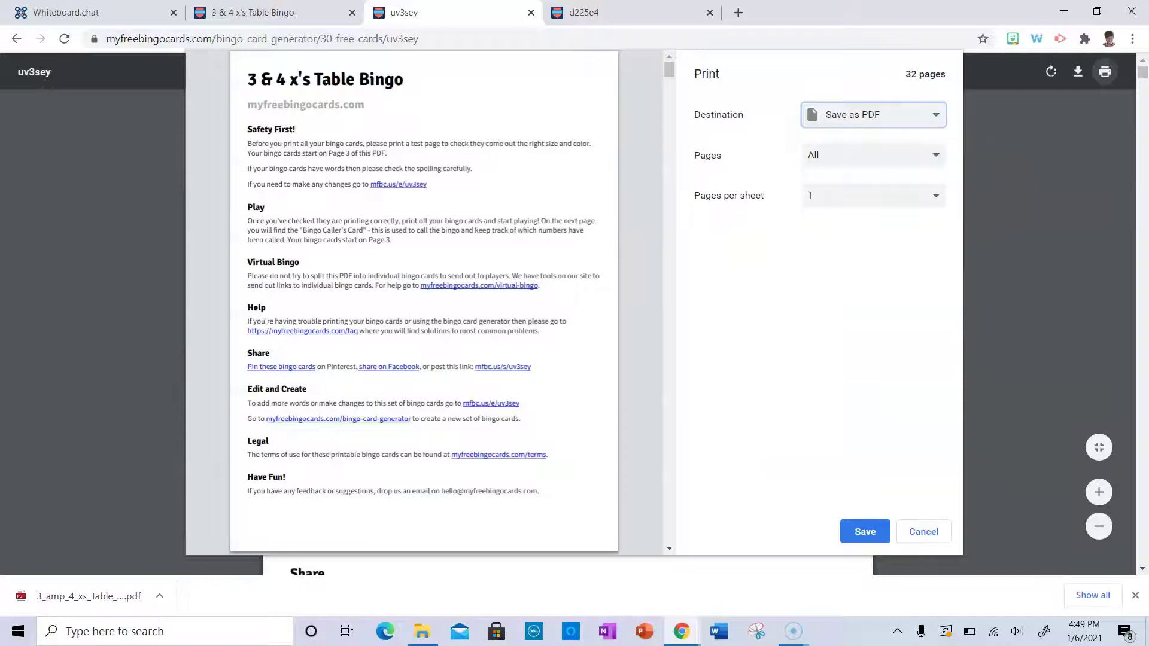
pyautogui.click(873, 155)
pyautogui.click(824, 203)
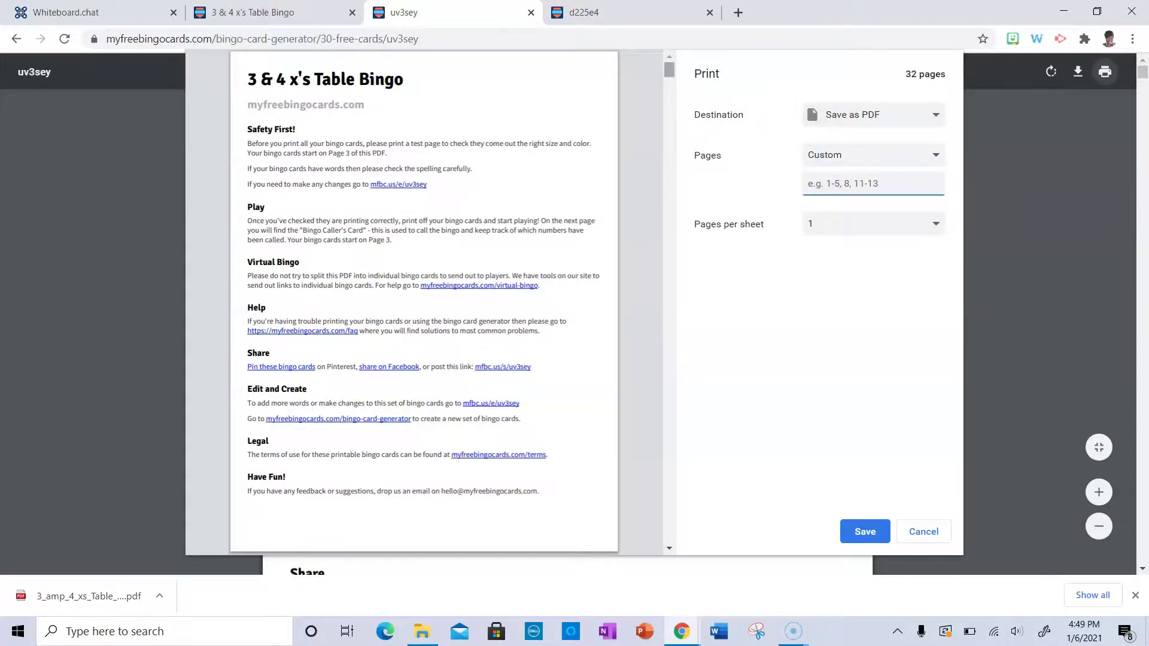
pyautogui.moveTo(669, 69); pyautogui.dragTo(669, 534)
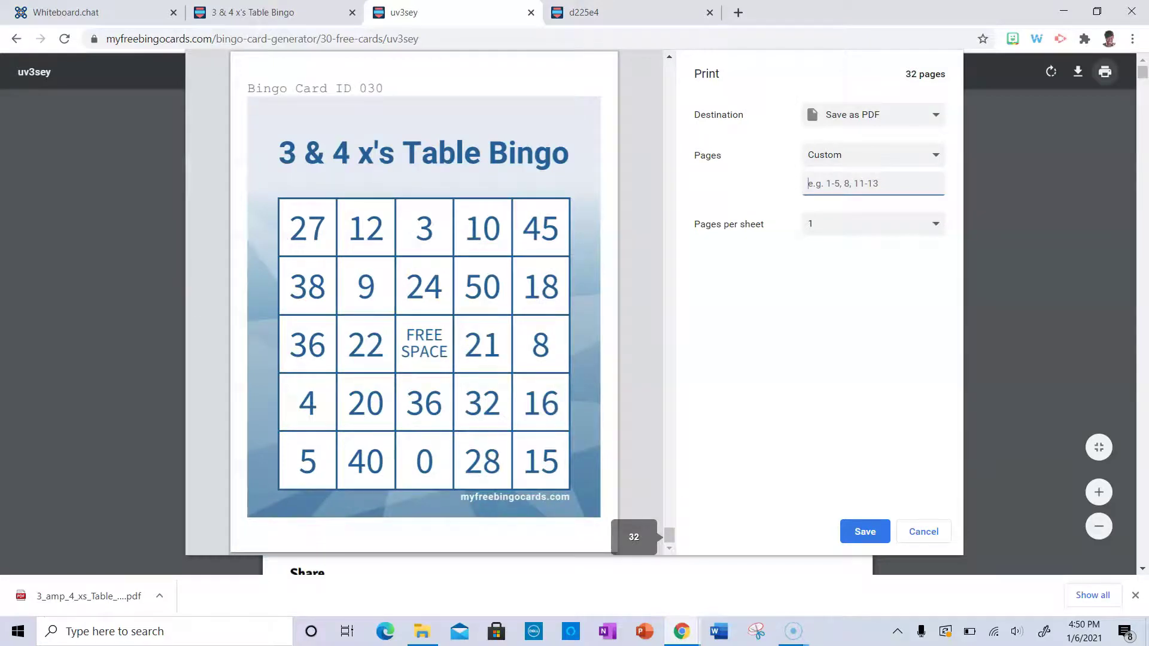
pyautogui.write('3-32')
# Save the selected pages as the PDF 3_4x'sTableStudentCopy in the MathPics folder.
pyautogui.press('Return')
pyautogui.write("3_4x'sTableStudentCopy")
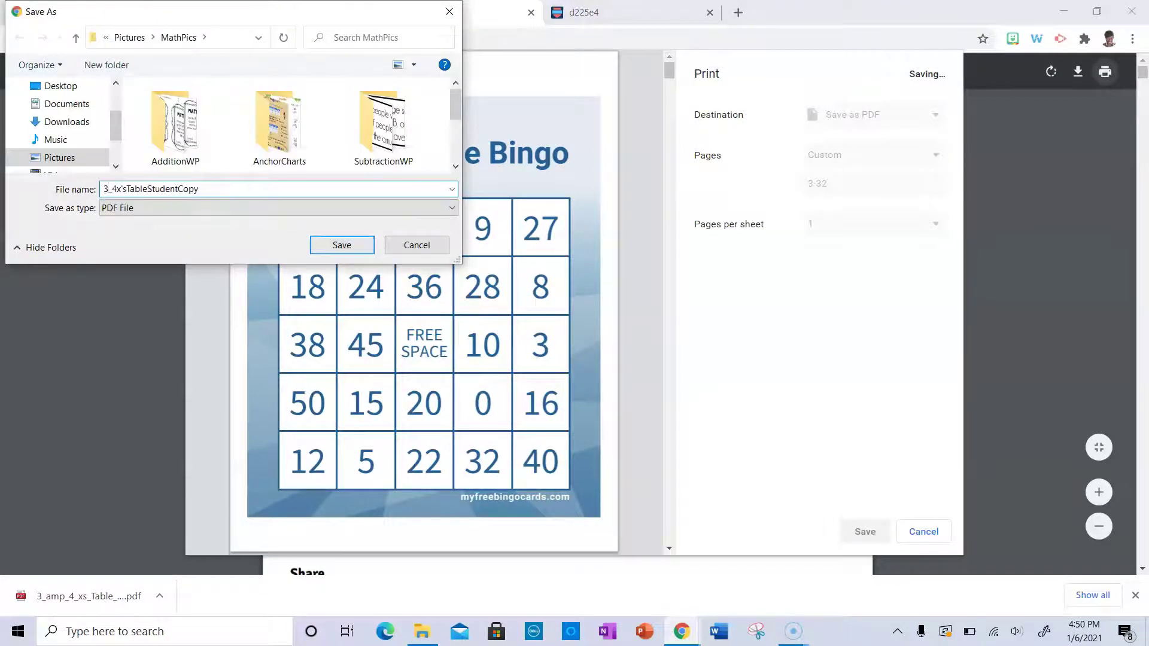
pyautogui.click(326, 244)
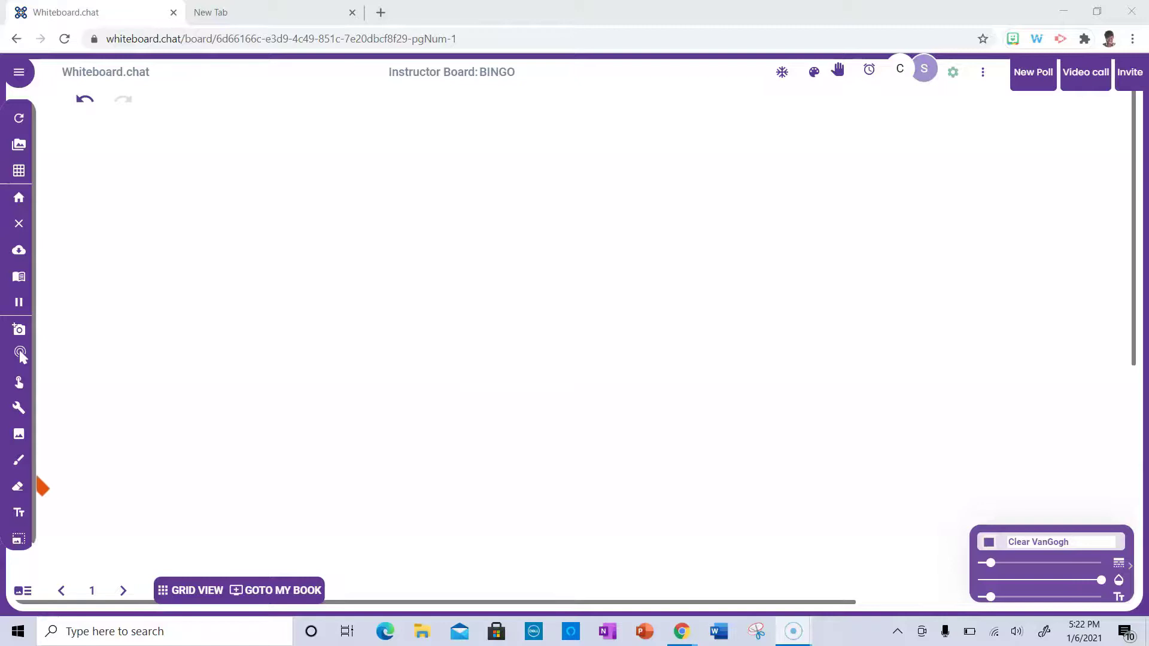
# Switch to the Whiteboard.chat BINGO instructor board and upload 3_4x'sTableStudentCopy from MathPics as bingo cards.
pyautogui.click(19, 277)
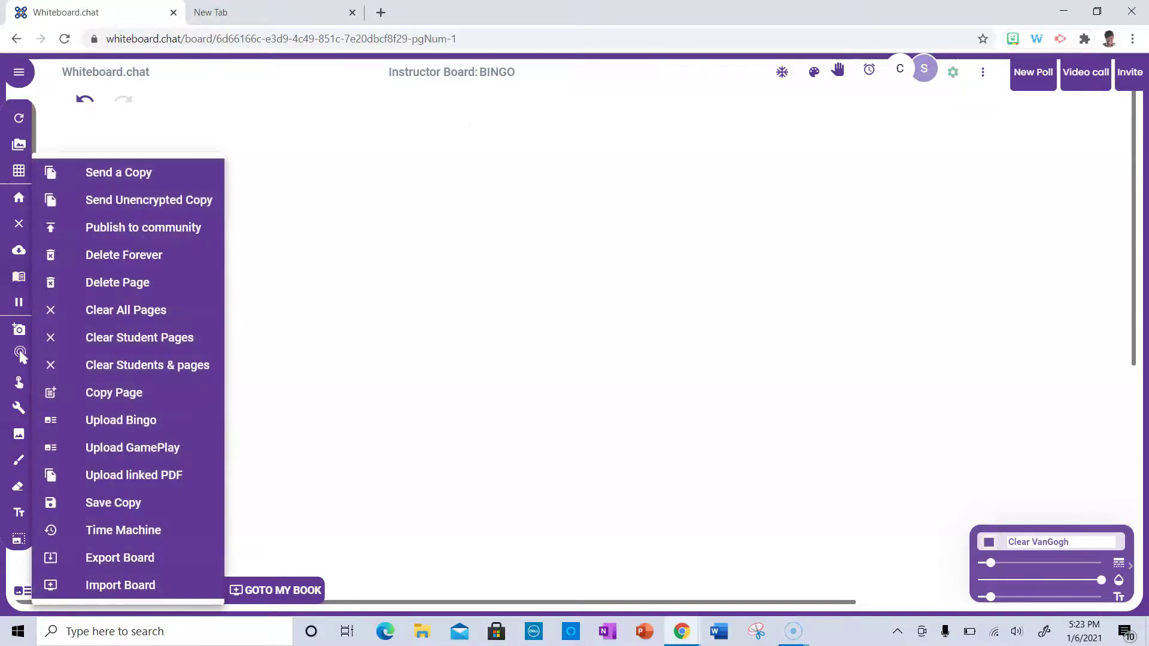
pyautogui.click(120, 420)
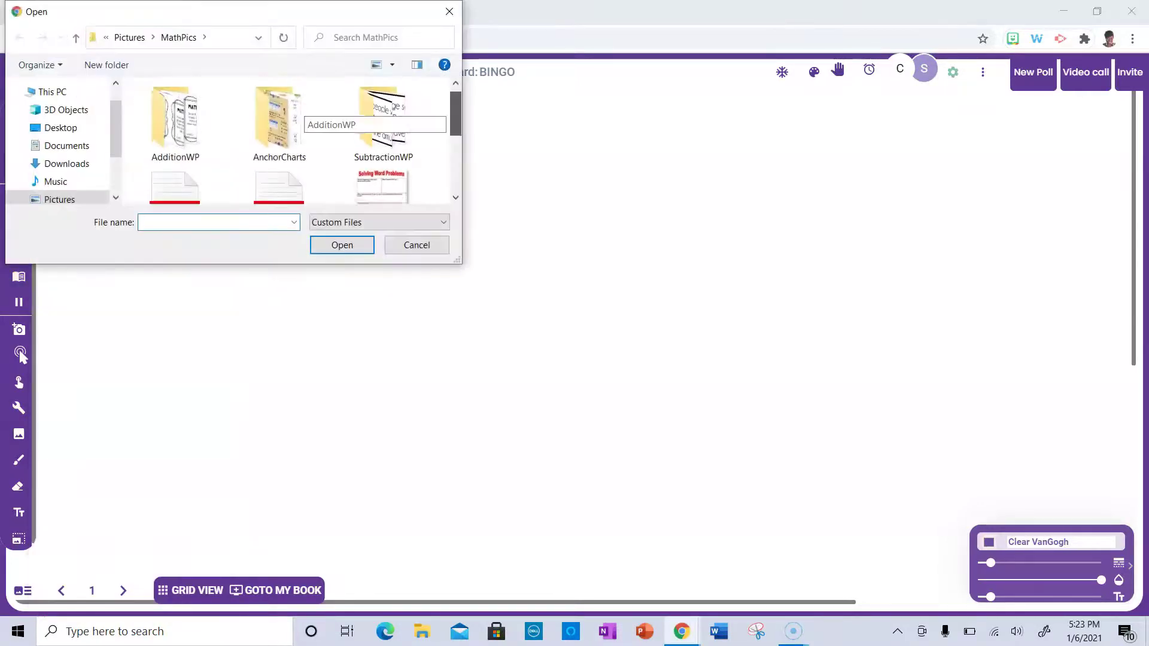
pyautogui.scroll(-1, 302, 135)
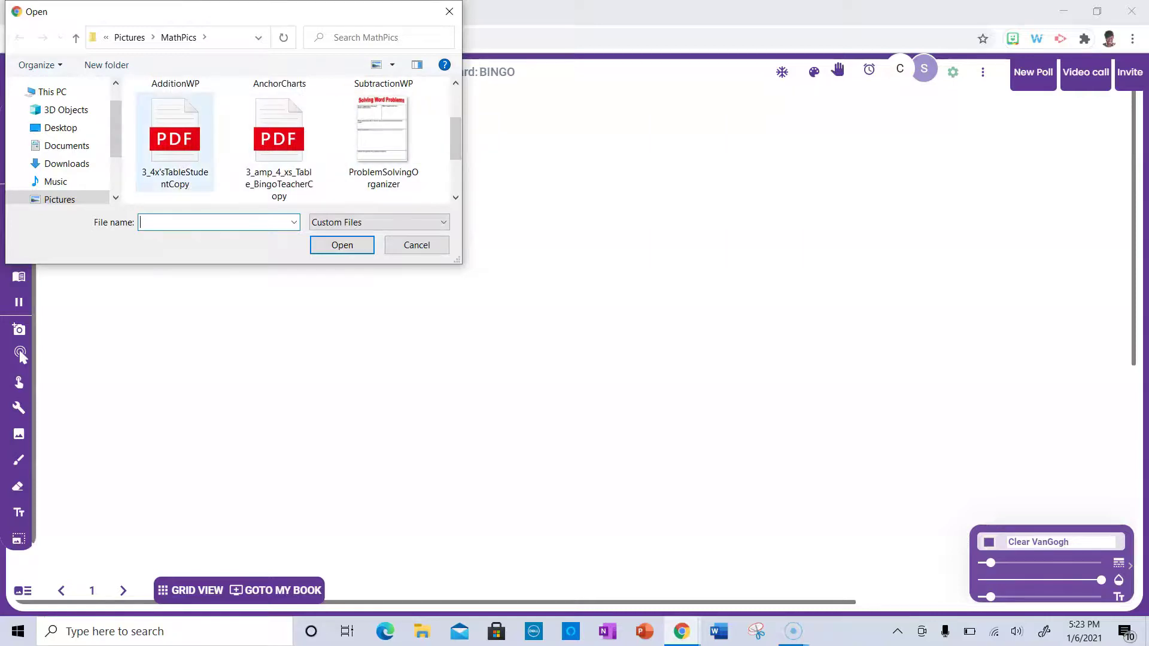
pyautogui.doubleClick(175, 141)
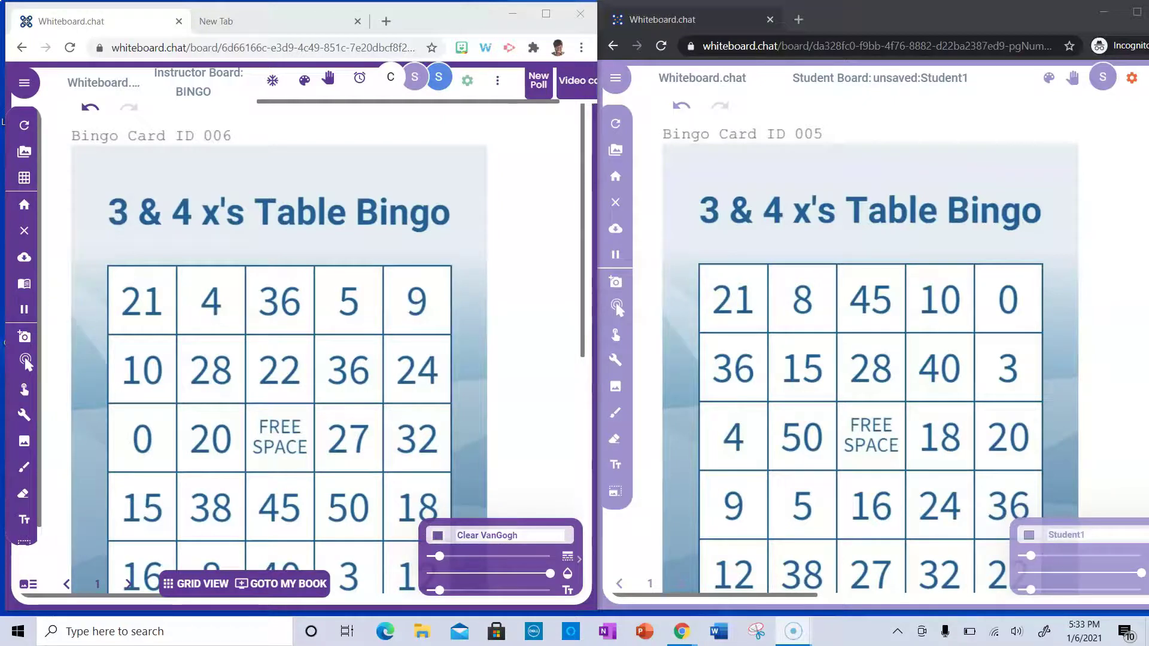
# Show all boards in the instructor's grid view and cross out 21 on Student1's bingo card with the brush.
pyautogui.click(200, 583)
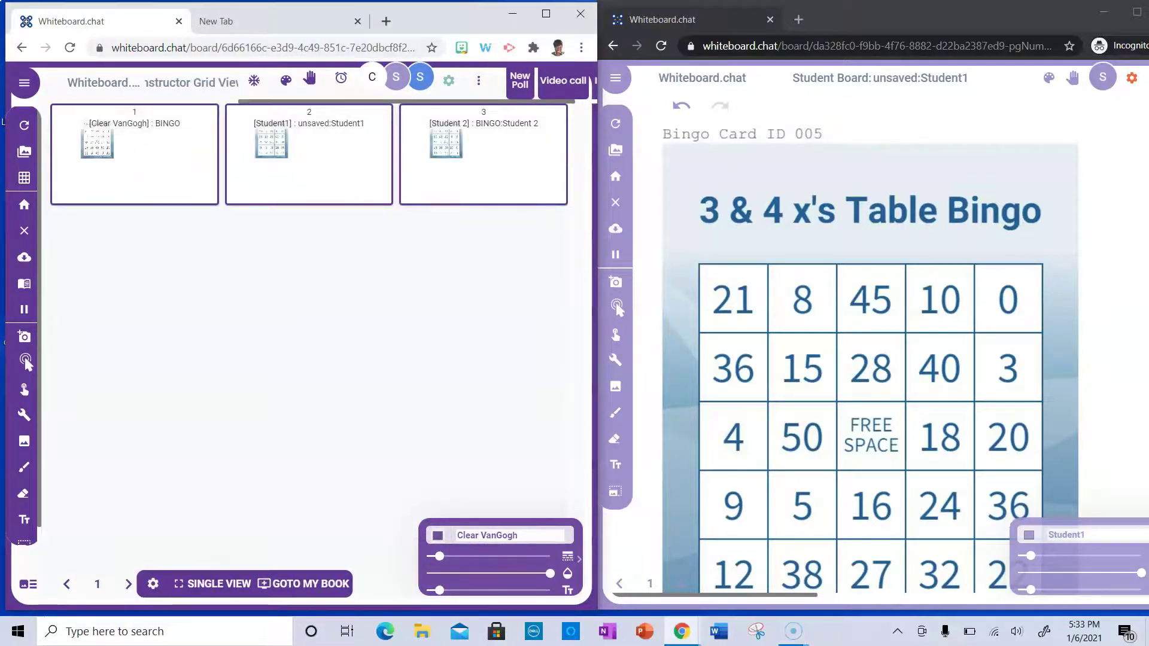
pyautogui.click(483, 154)
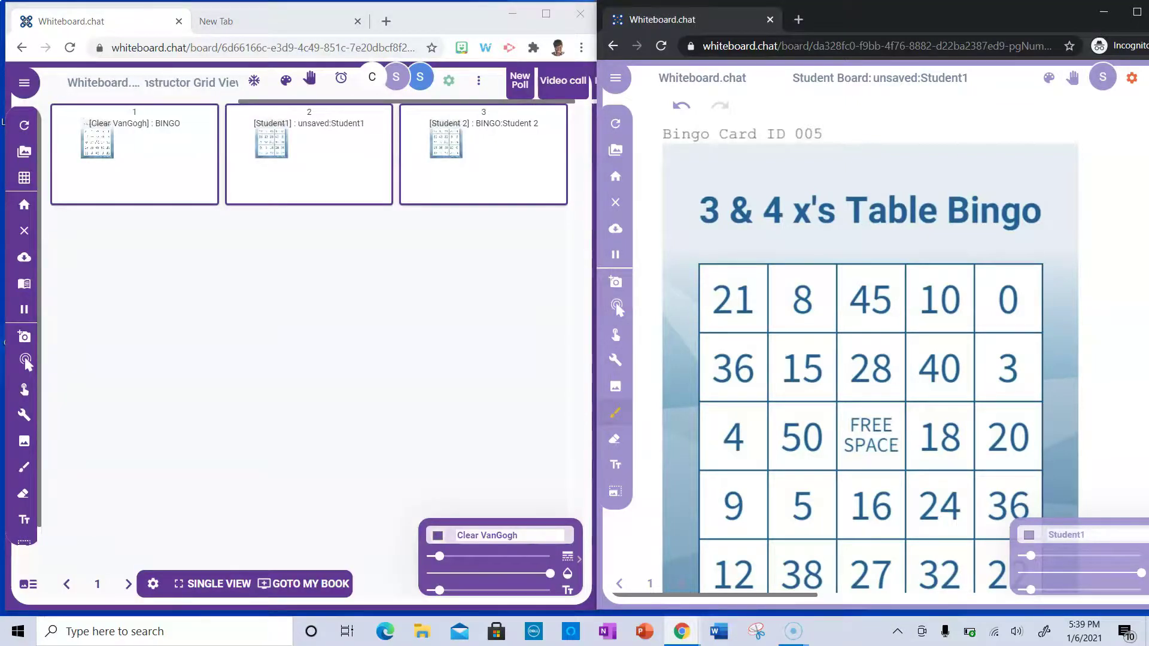
pyautogui.moveTo(753, 273)
pyautogui.mouseDown()
pyautogui.moveTo(714, 321)
pyautogui.moveTo(725, 302)
pyautogui.moveTo(737, 325)
pyautogui.moveTo(746, 317)
pyautogui.mouseUp()
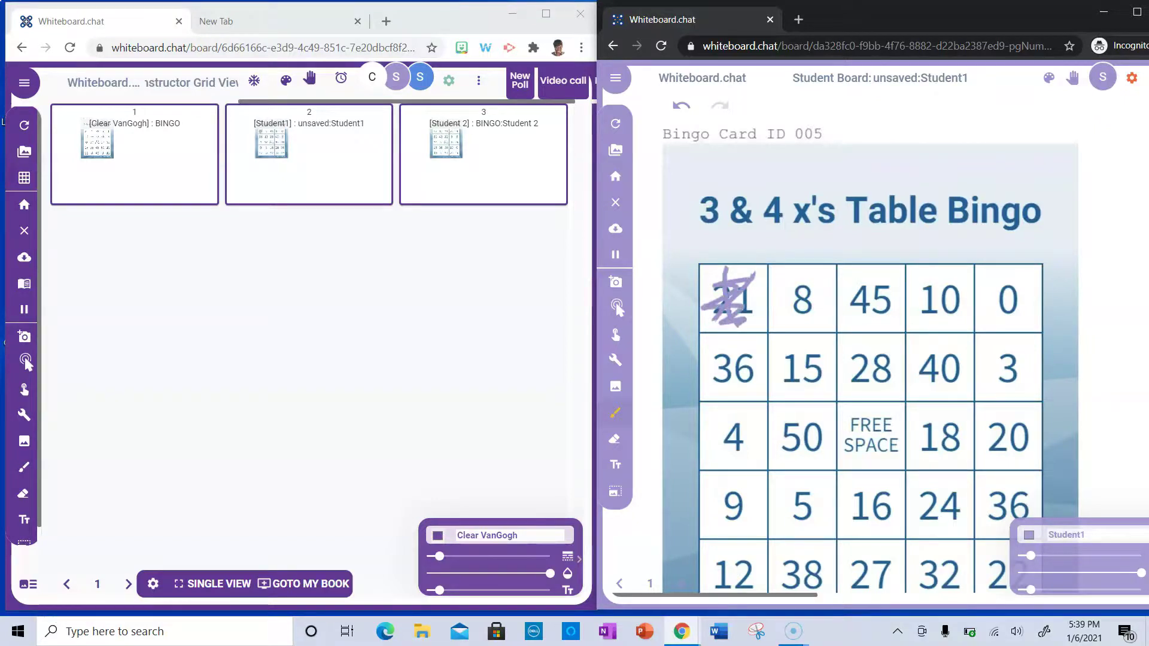